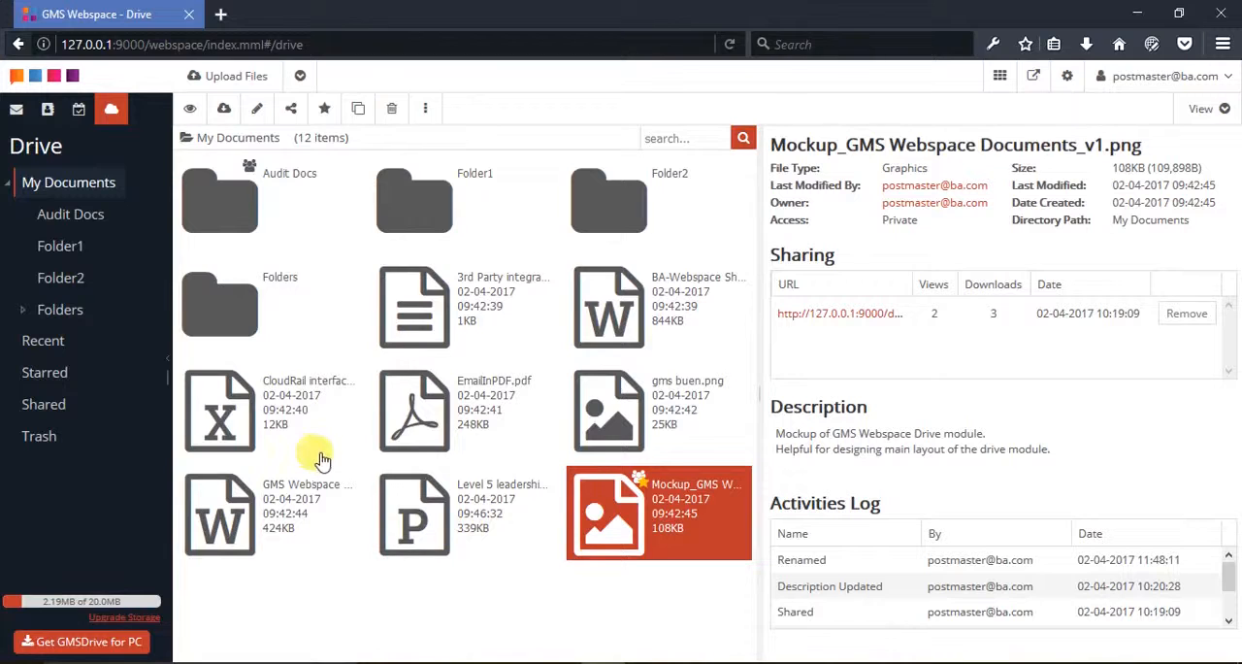
# View the contents of the Audit Docs folder and return to My Documents
pyautogui.rightClick(86, 218)
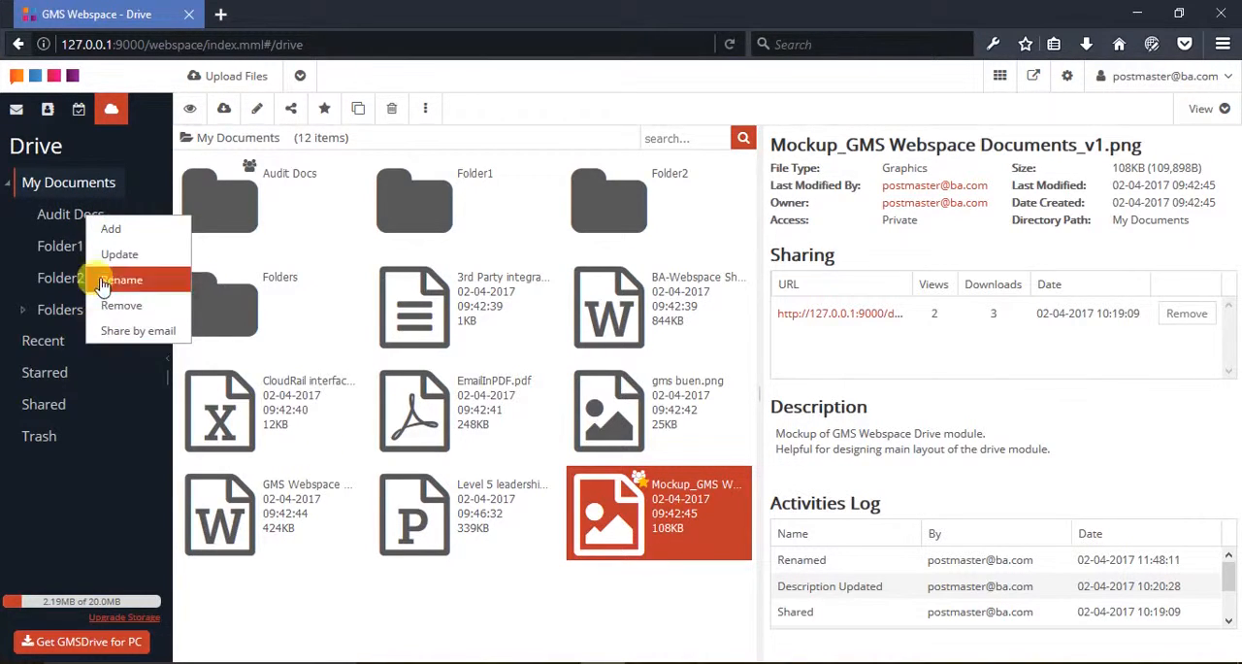
pyautogui.click(63, 223)
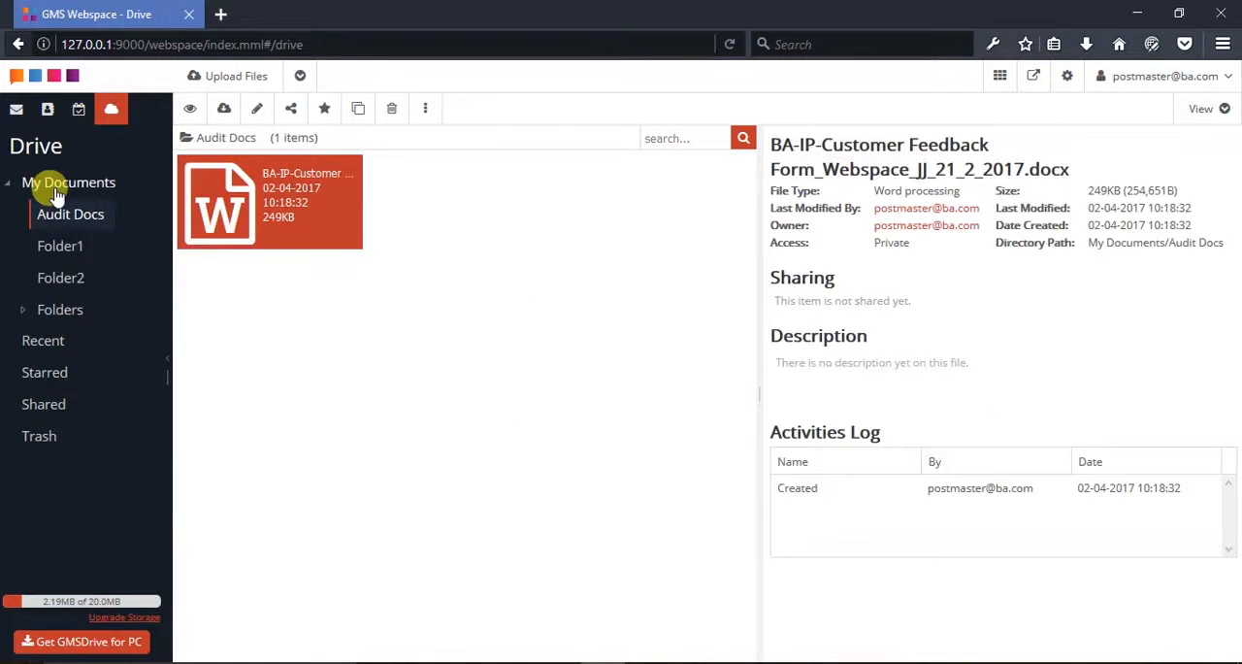
pyautogui.click(51, 188)
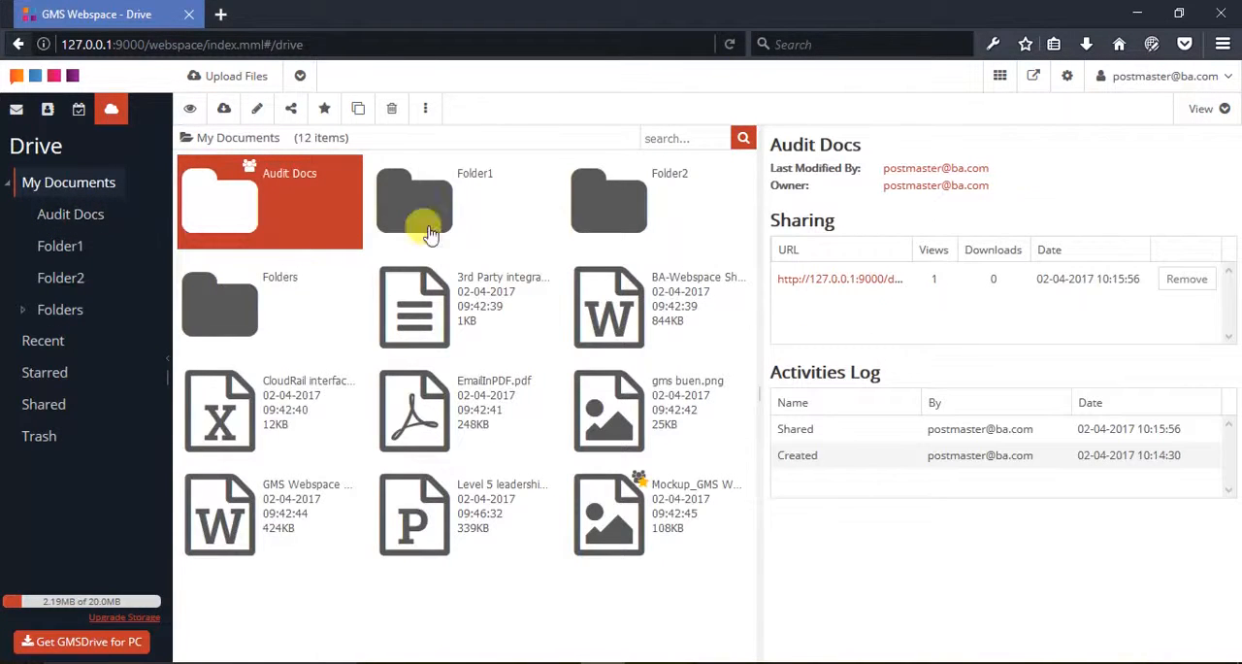
# Preview My Documents in the List and Icons layouts, and return to the Tiles layout
pyautogui.click(1196, 108)
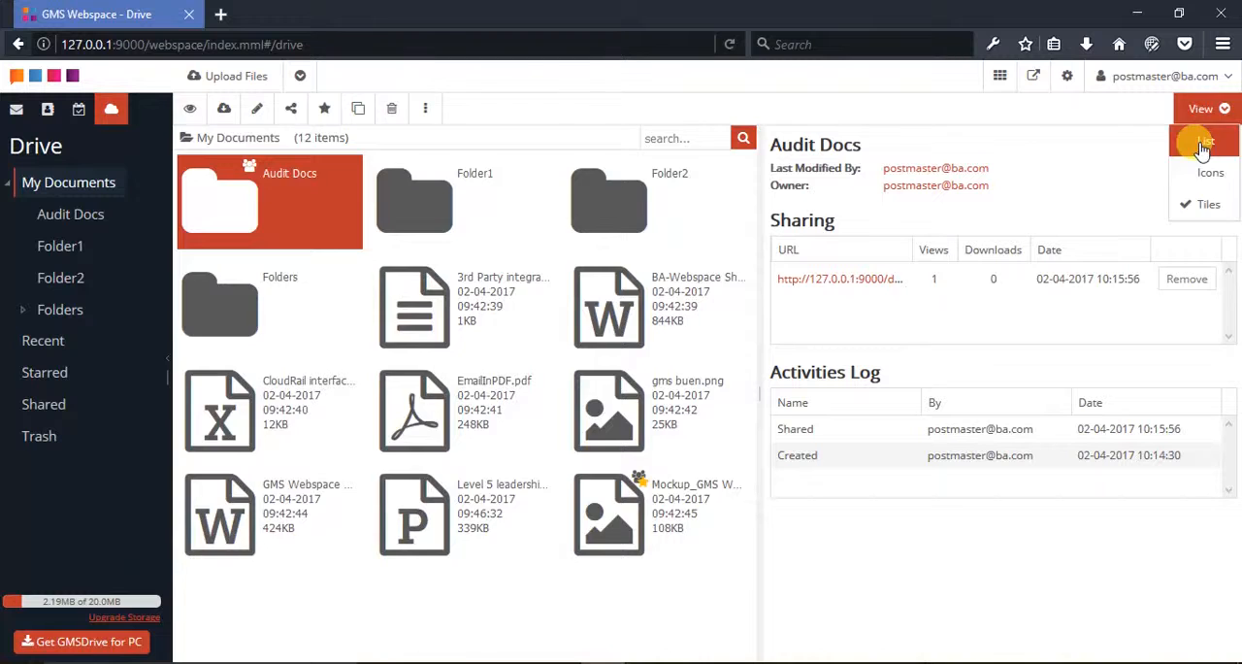
pyautogui.click(1201, 146)
pyautogui.click(1199, 109)
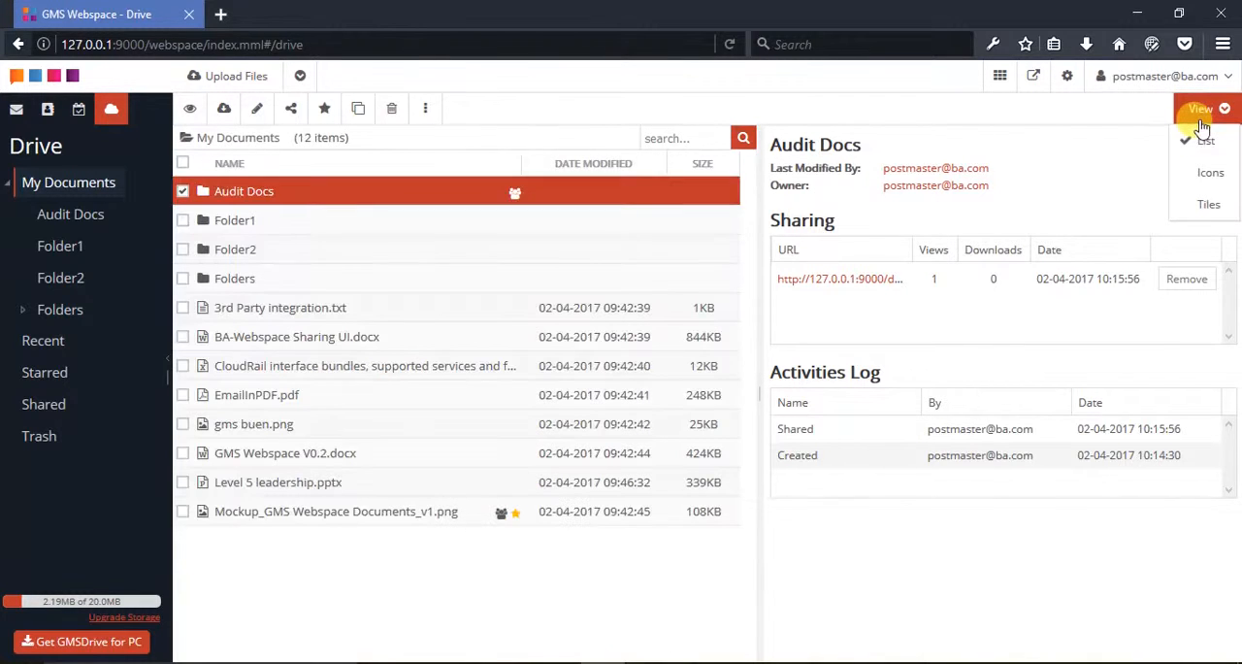
pyautogui.click(1208, 174)
pyautogui.click(1201, 108)
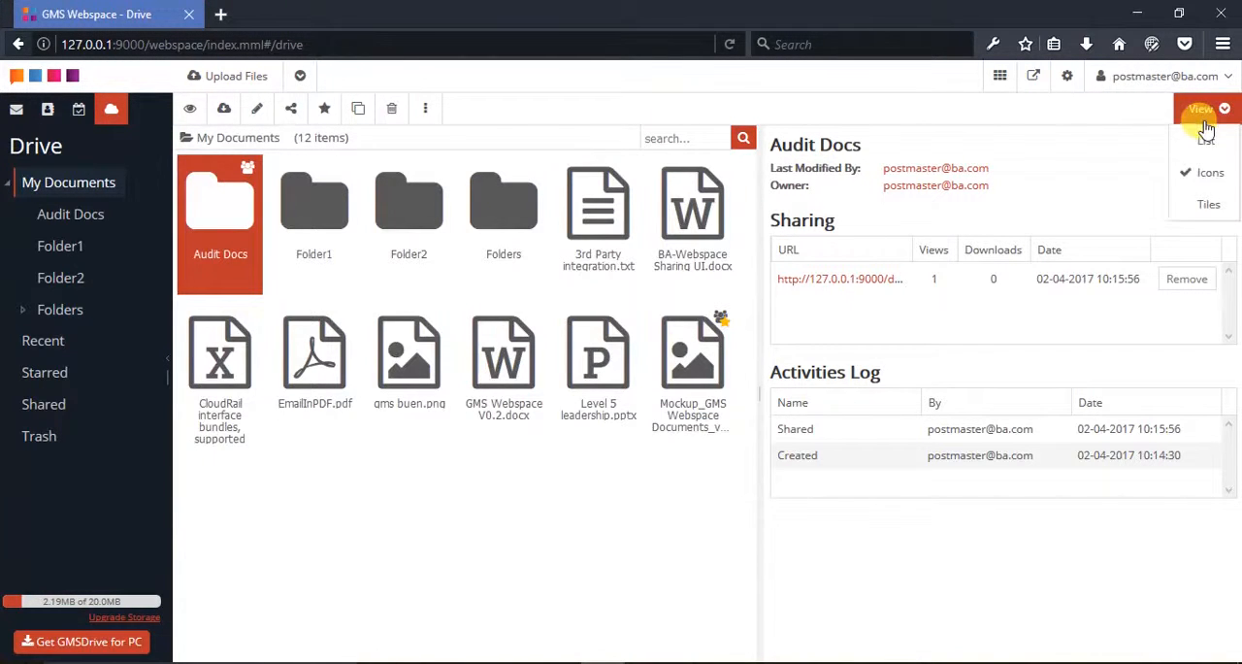
pyautogui.click(1208, 203)
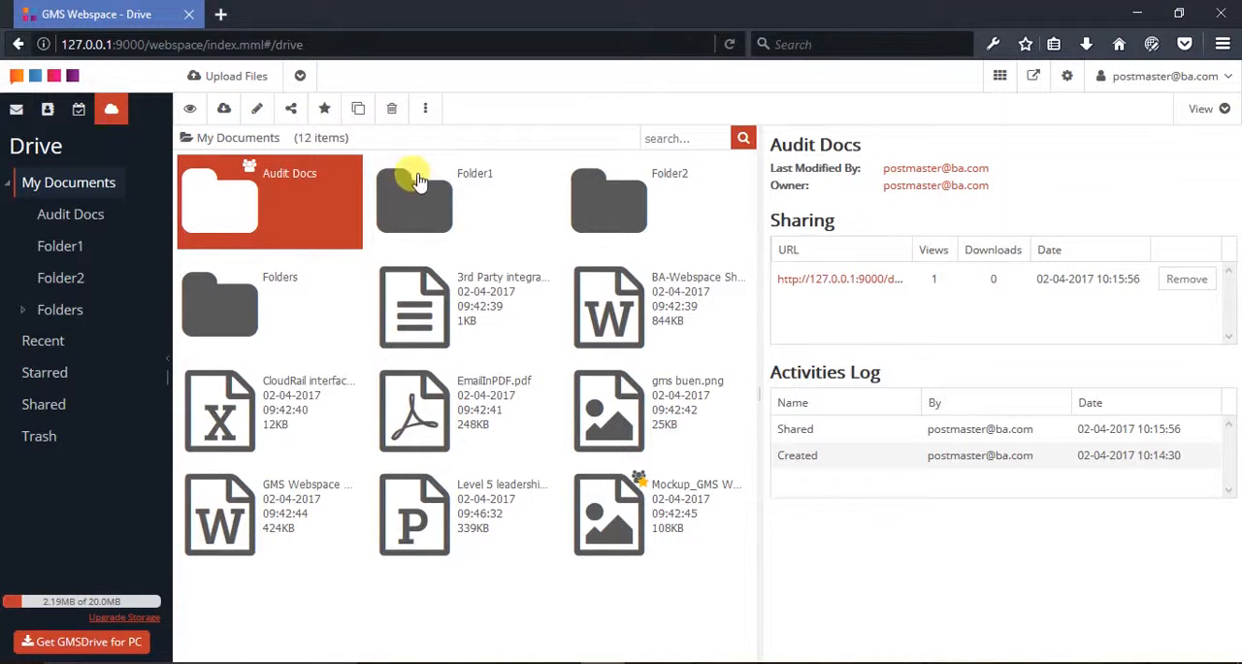
# Move Folder1, Folder2 and 3rd Party integration.txt into Folders without keeping the originals, and check the contents of Folders
pyautogui.click(428, 199)
pyautogui.keyDown('ctrl'); pyautogui.click(607, 206); pyautogui.keyUp('ctrl')
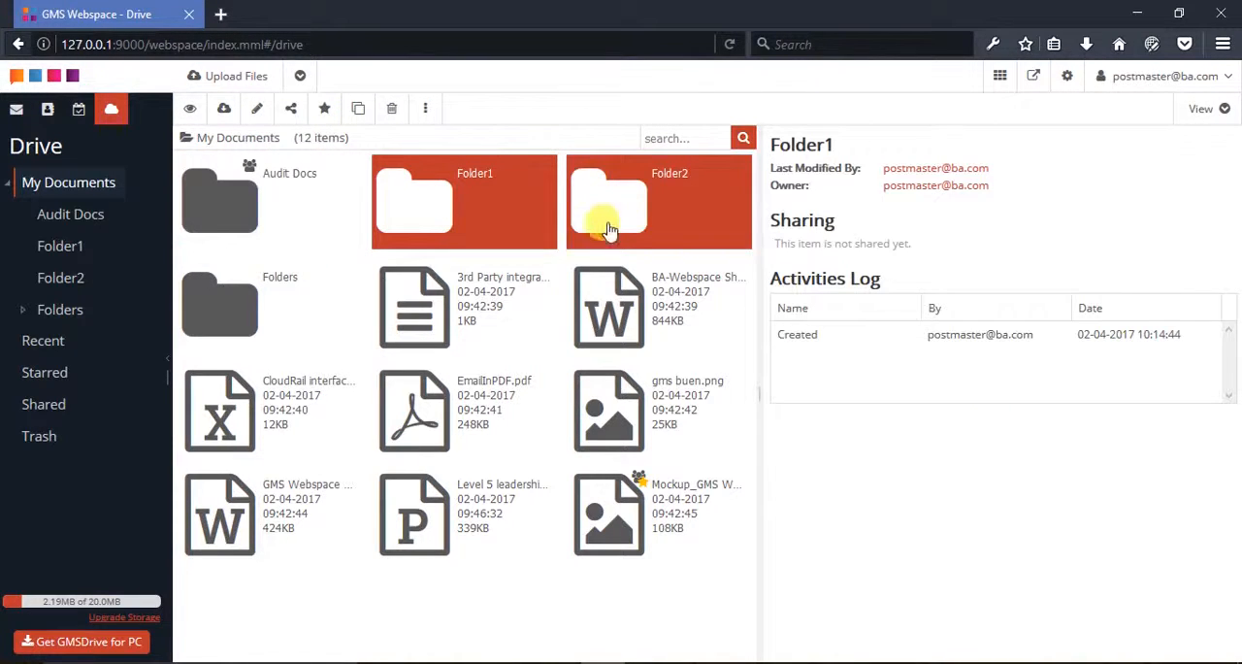
pyautogui.keyDown('ctrl'); pyautogui.click(527, 291); pyautogui.keyUp('ctrl')
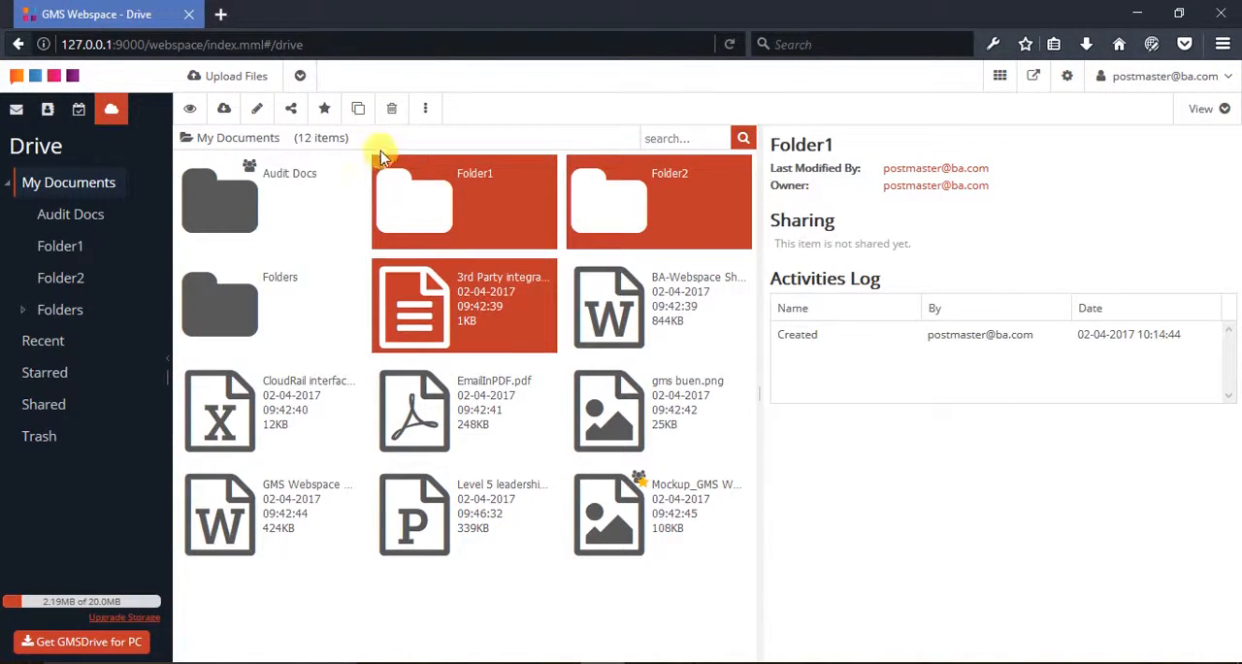
pyautogui.click(359, 113)
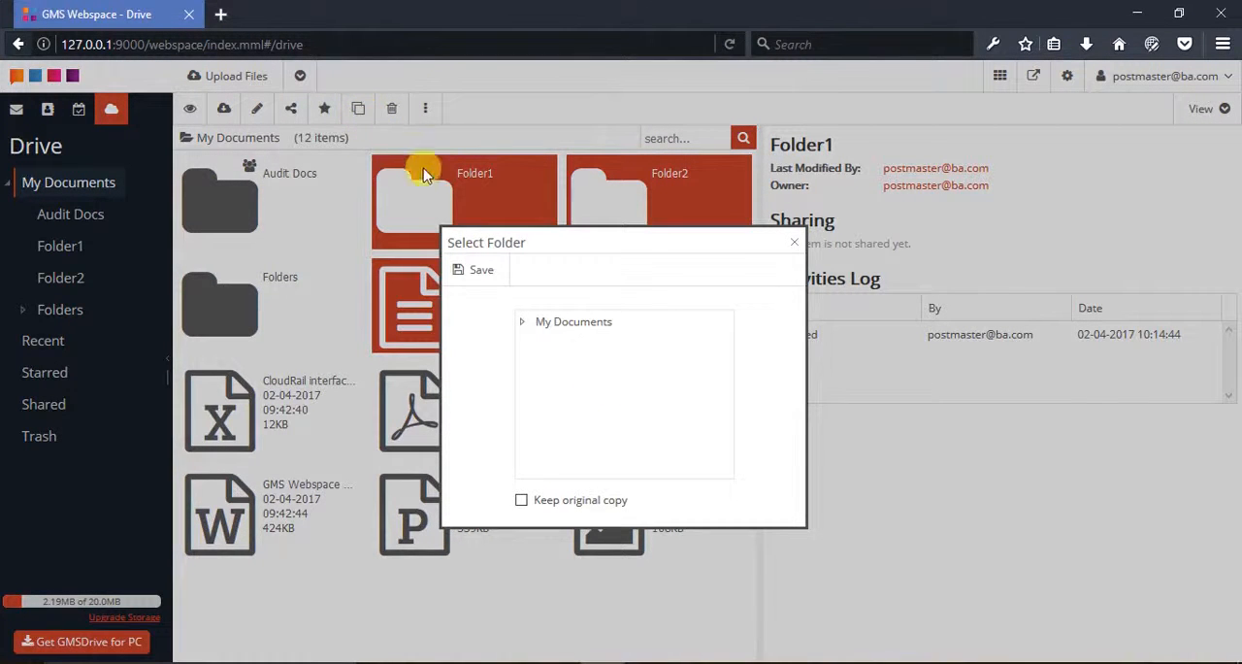
pyautogui.click(518, 322)
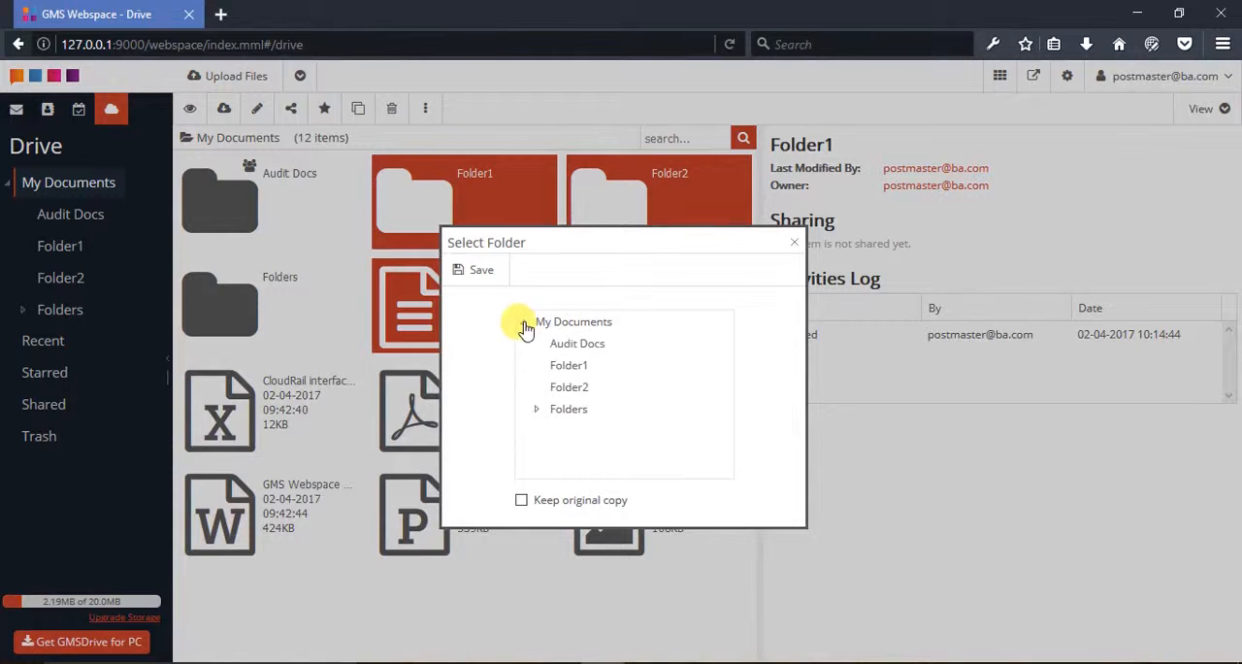
pyautogui.click(567, 391)
pyautogui.click(568, 409)
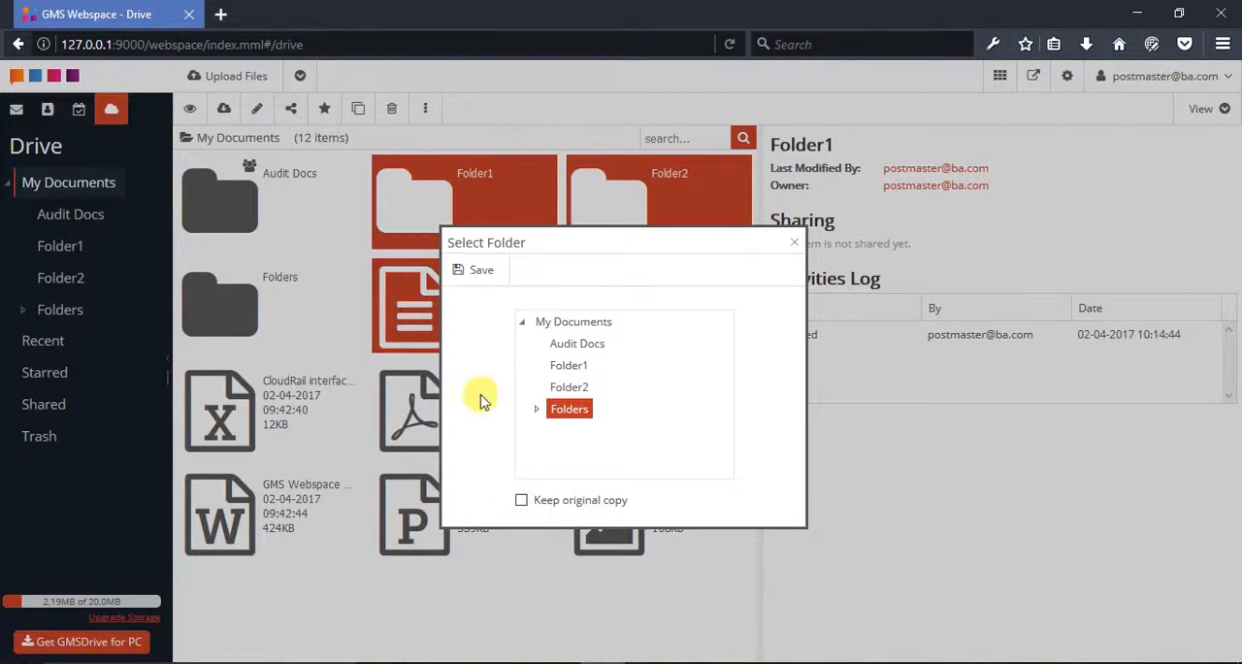
pyautogui.click(475, 283)
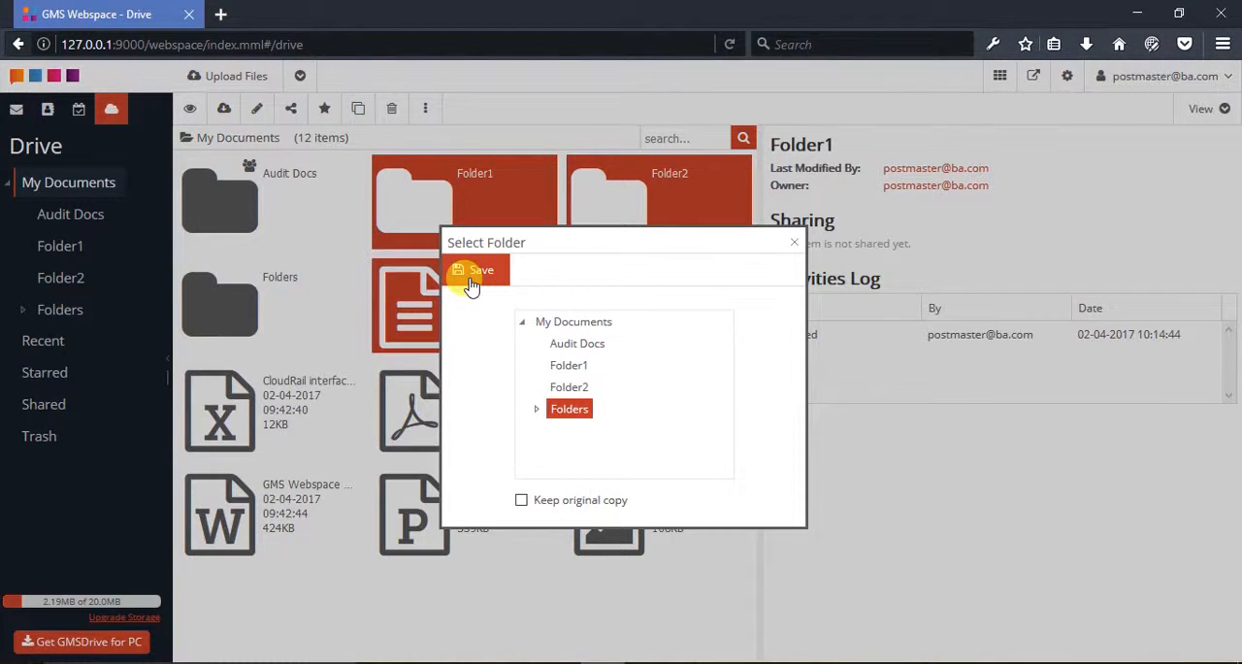
pyautogui.click(471, 273)
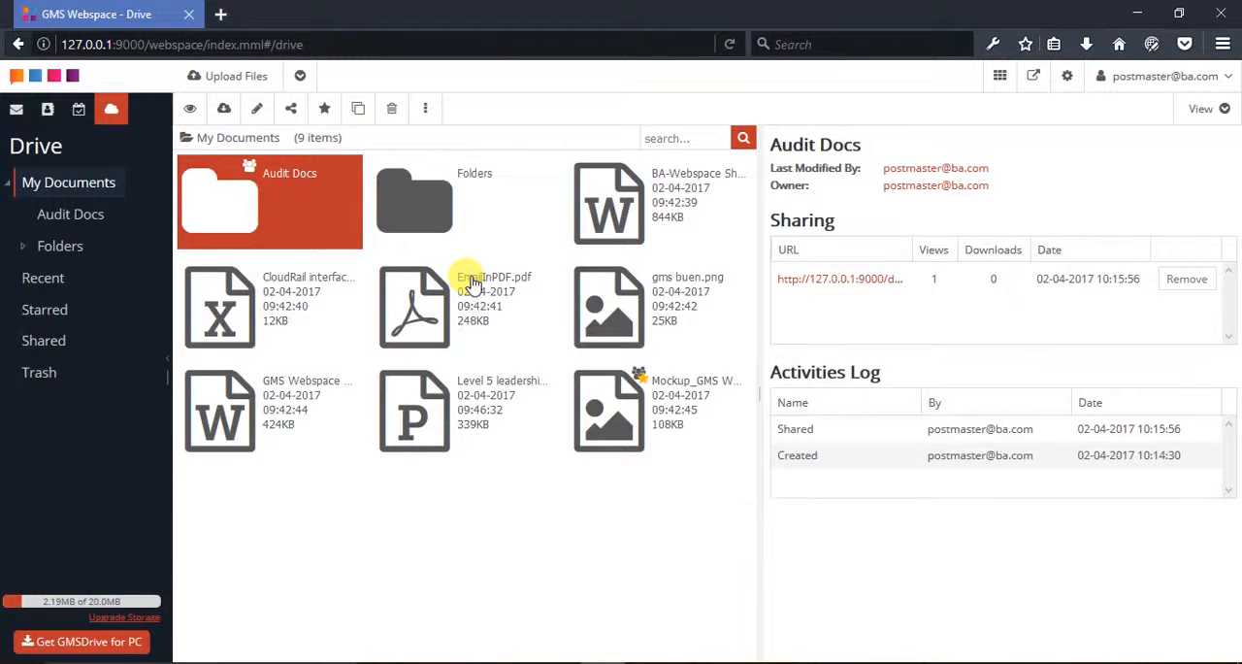
pyautogui.doubleClick(422, 218)
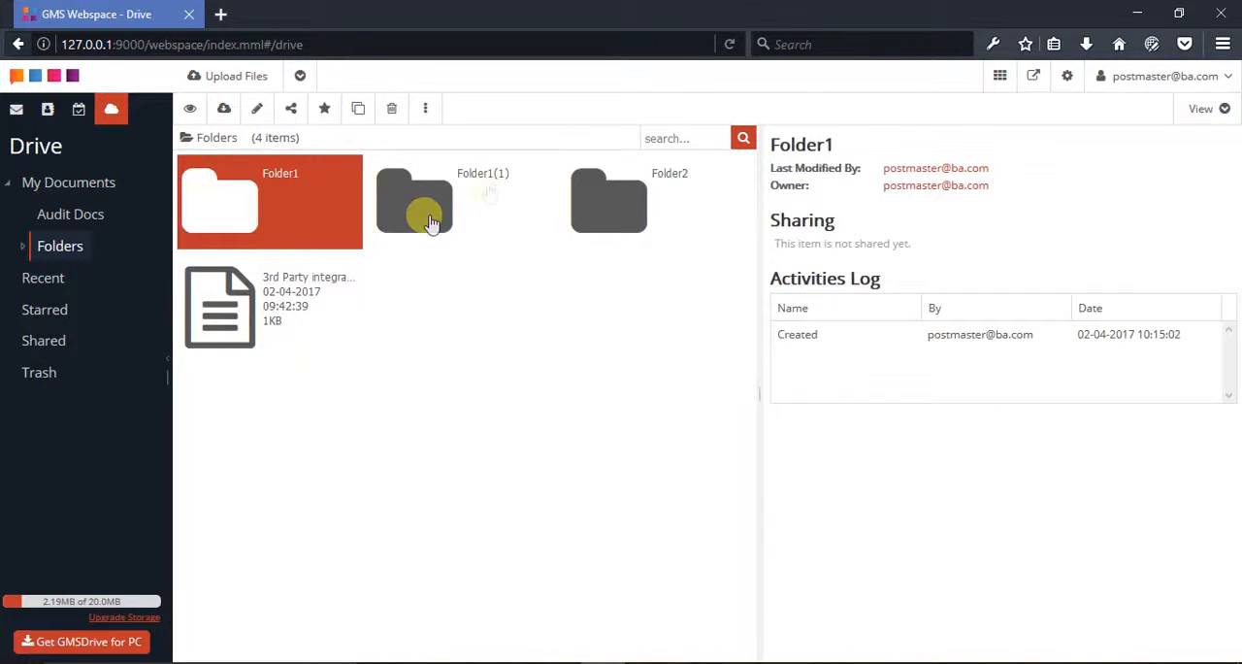
pyautogui.click(87, 191)
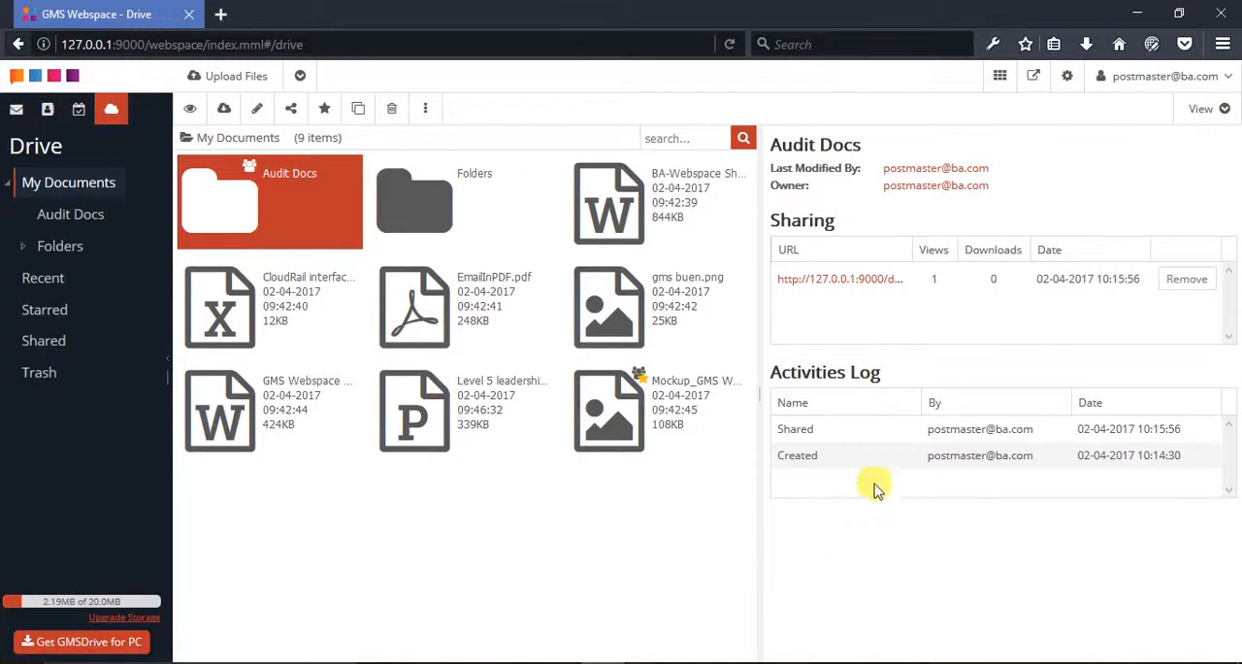
# Examine the sharing details, description and activities log of Mockup_GMS Webspace Documents_v1.png, and the details of the Audit Docs folder
pyautogui.click(665, 430)
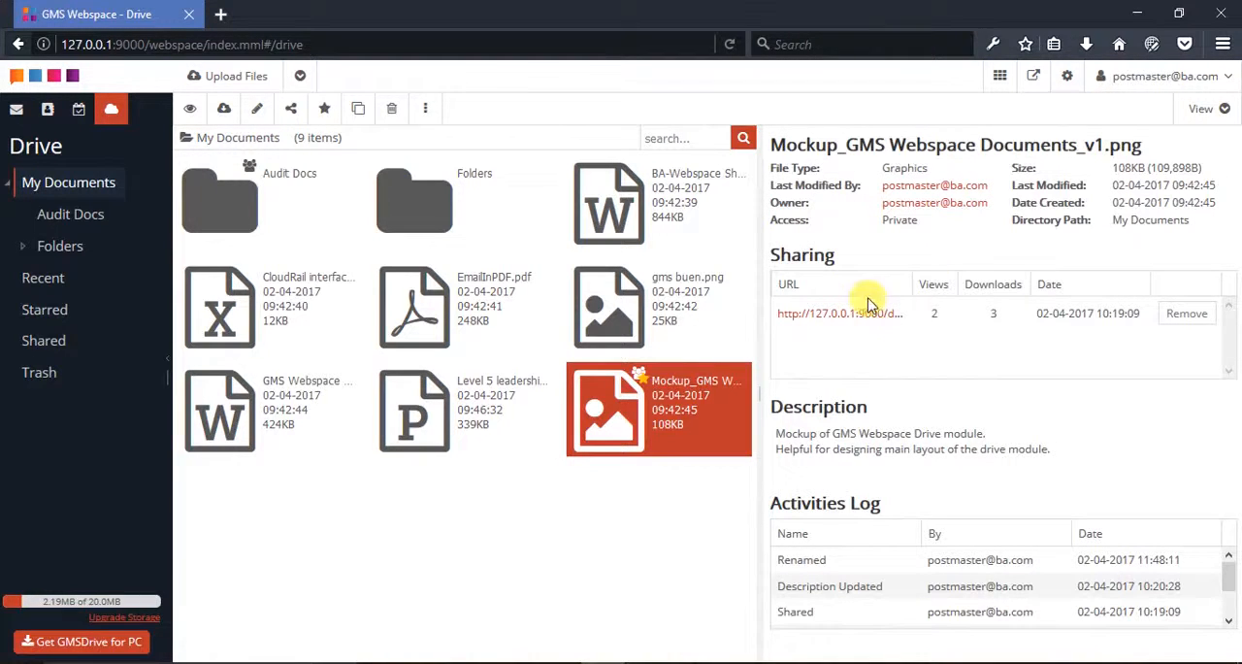
pyautogui.moveTo(863, 434)
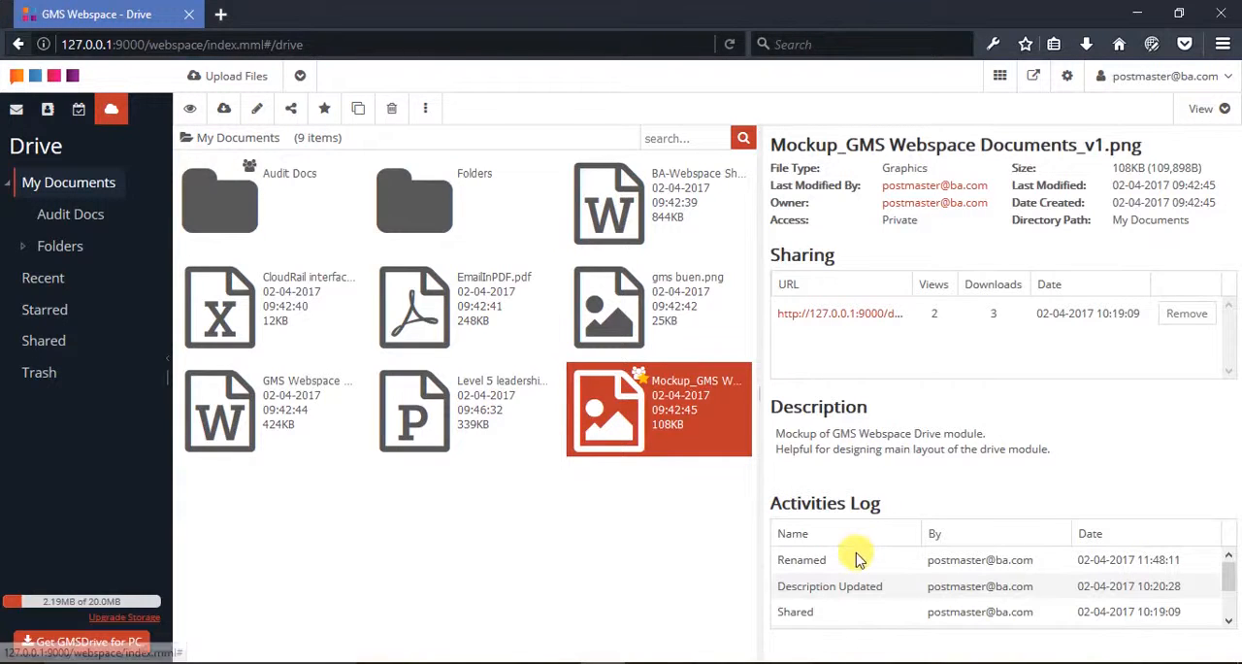
pyautogui.scroll(-2, 857, 559)
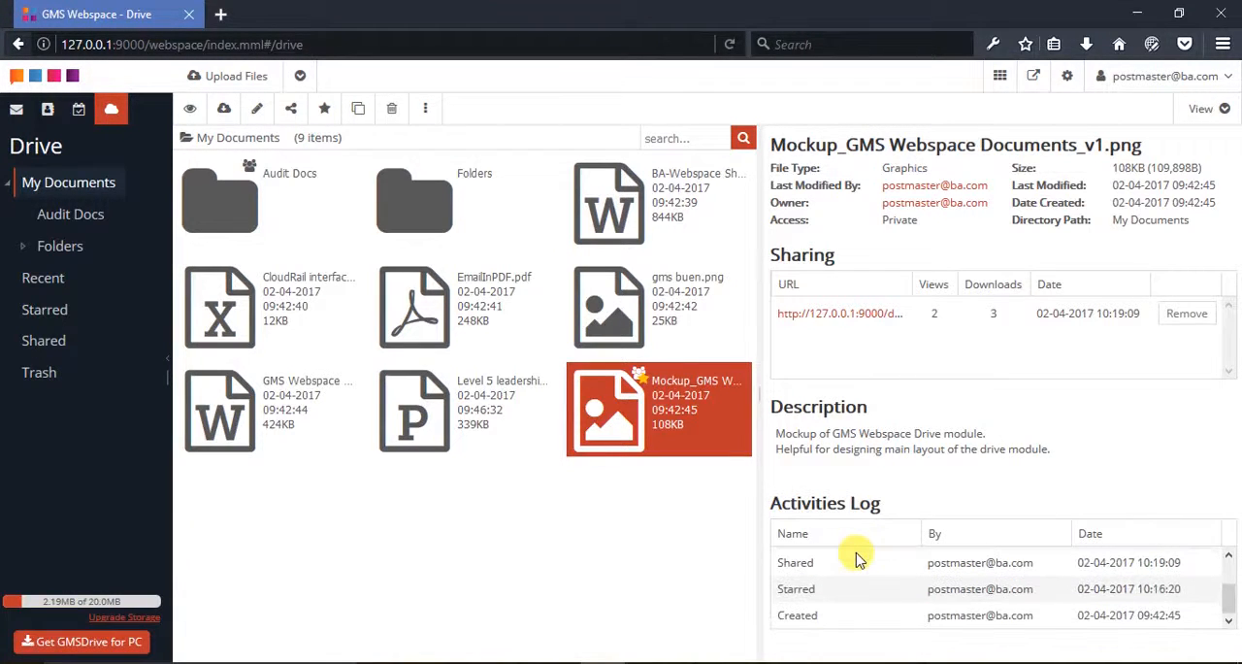
pyautogui.scroll(2, 855, 557)
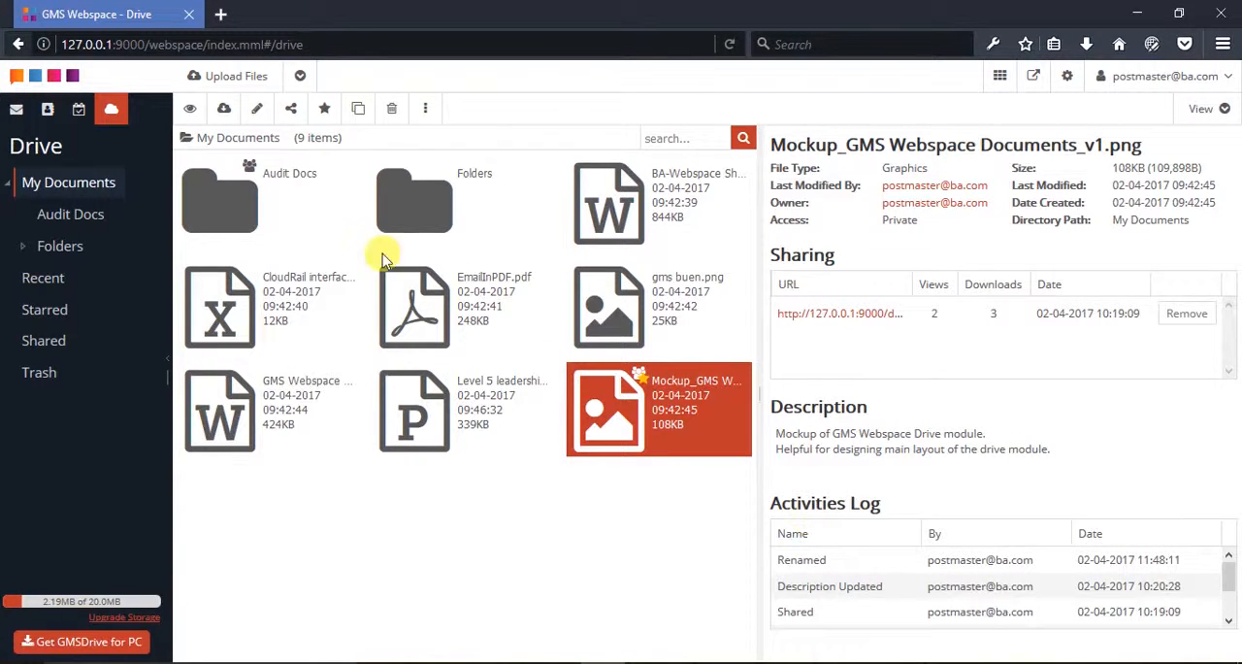
pyautogui.click(241, 199)
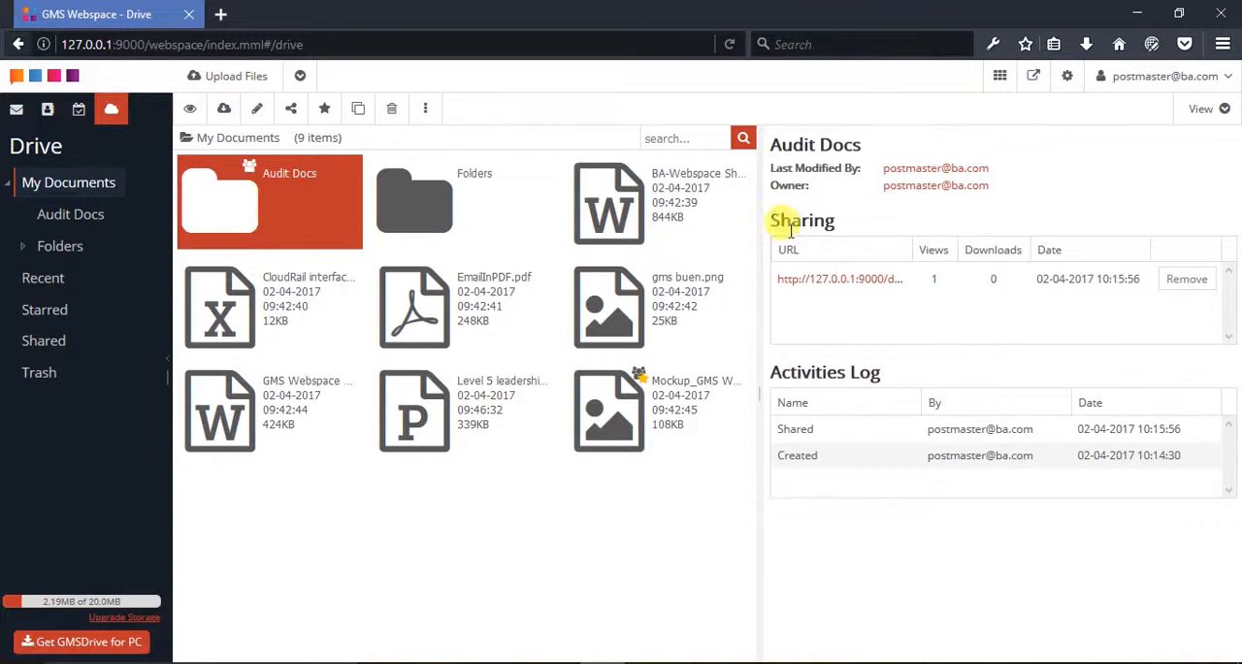
# Append "Test123" to the description of Mockup_GMS Webspace Documents_v1.png and save it
pyautogui.click(674, 409)
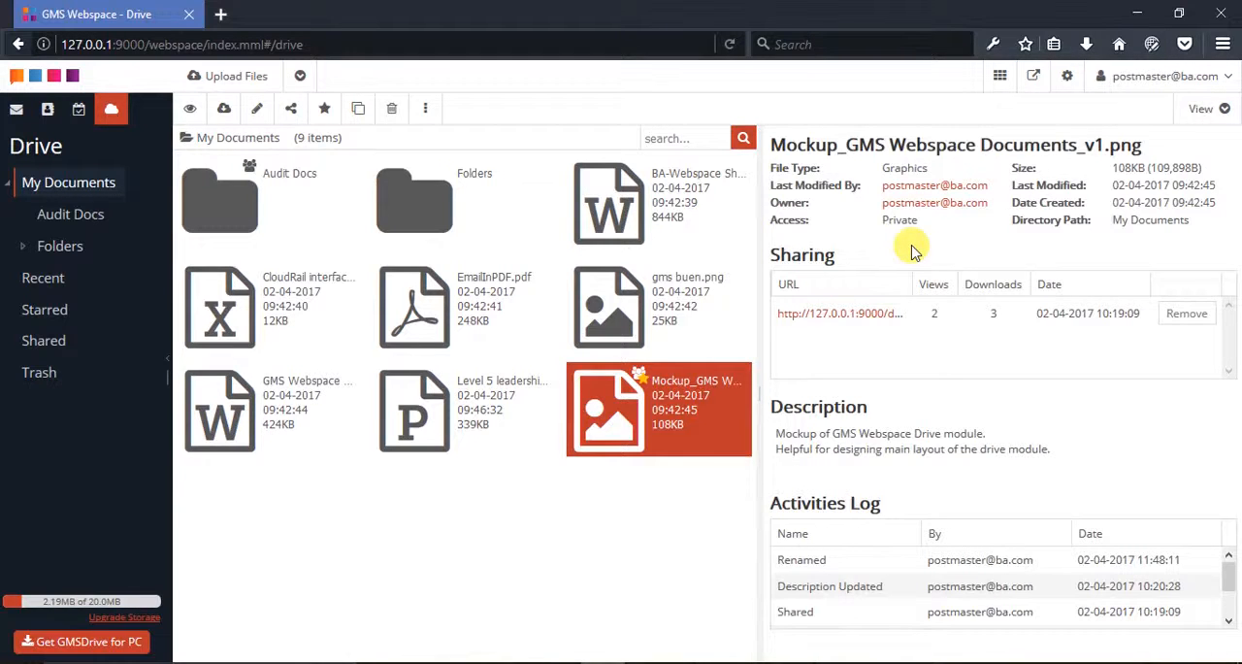
pyautogui.moveTo(957, 416)
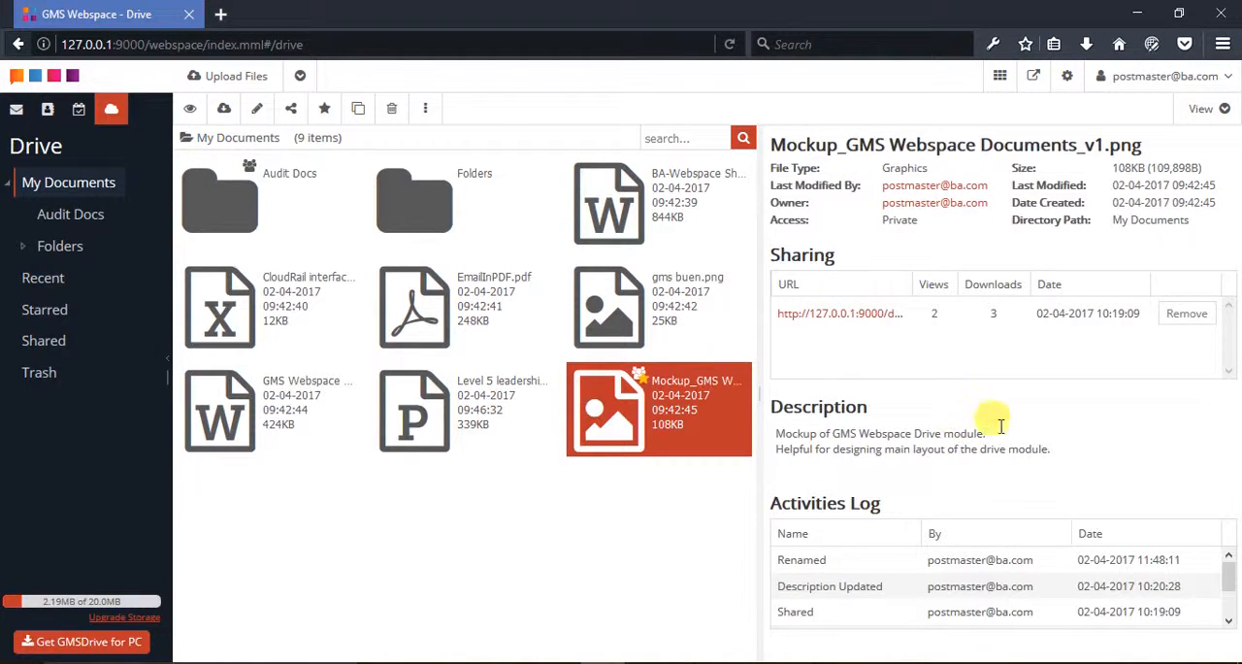
pyautogui.click(1074, 448)
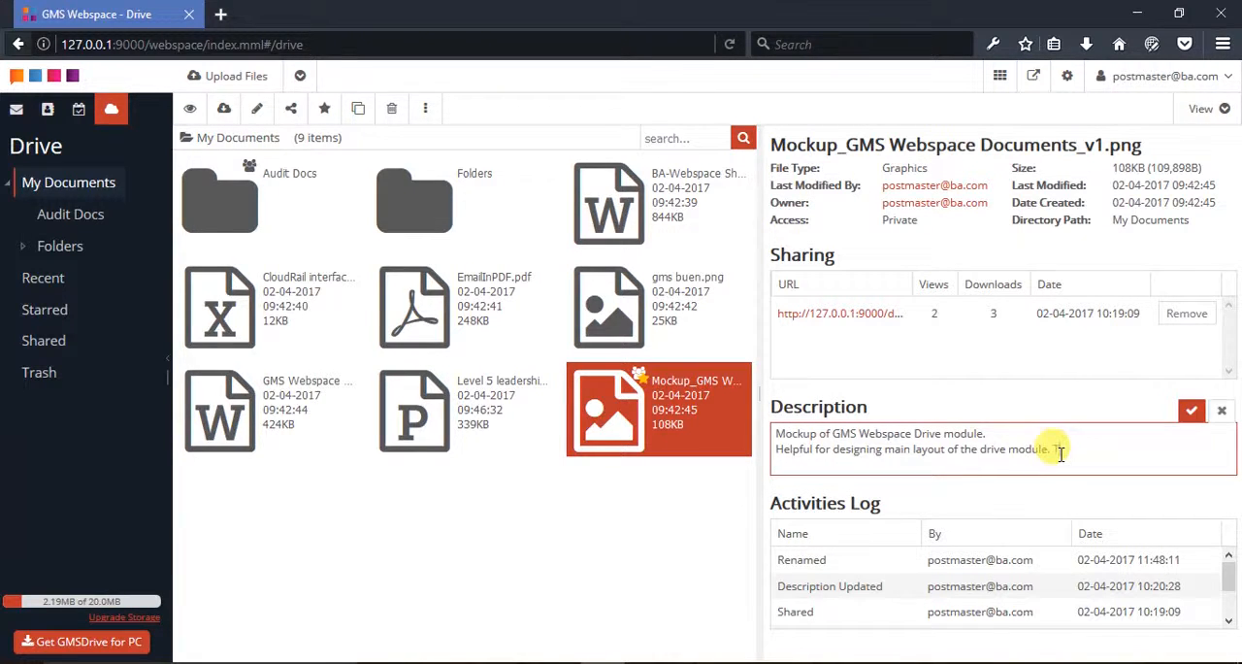
pyautogui.click(1191, 415)
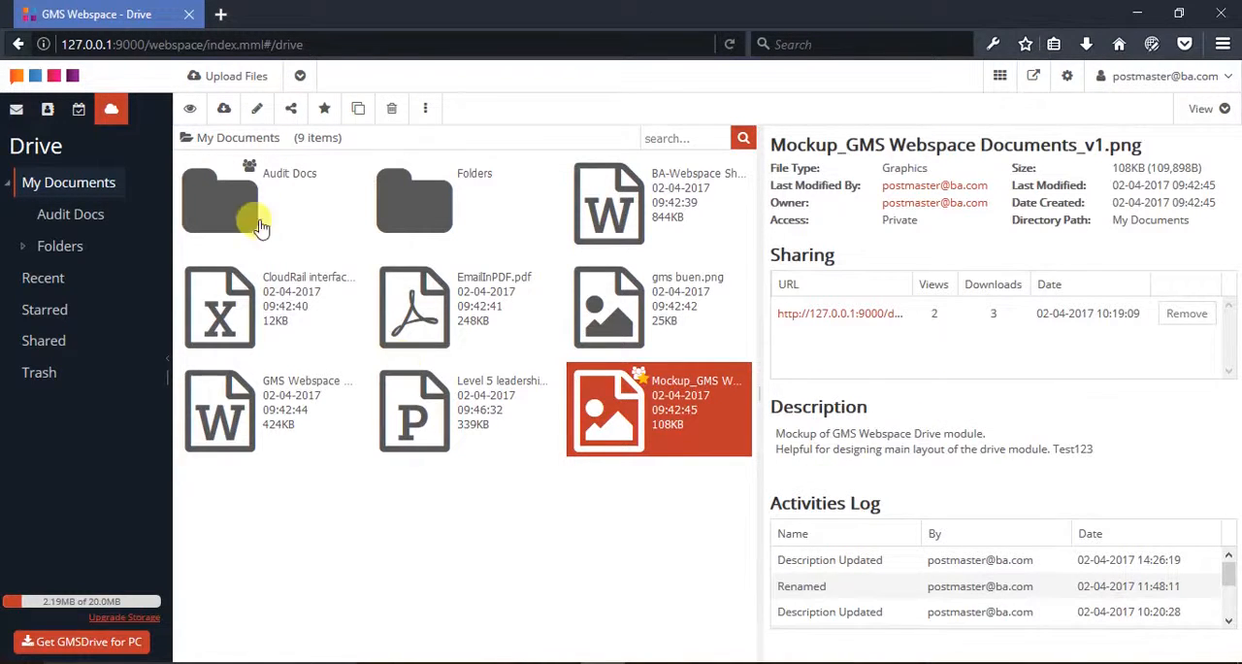
# Rename the selected PNG file as Mockup_GMS Webspace Drive_v1
pyautogui.click(259, 115)
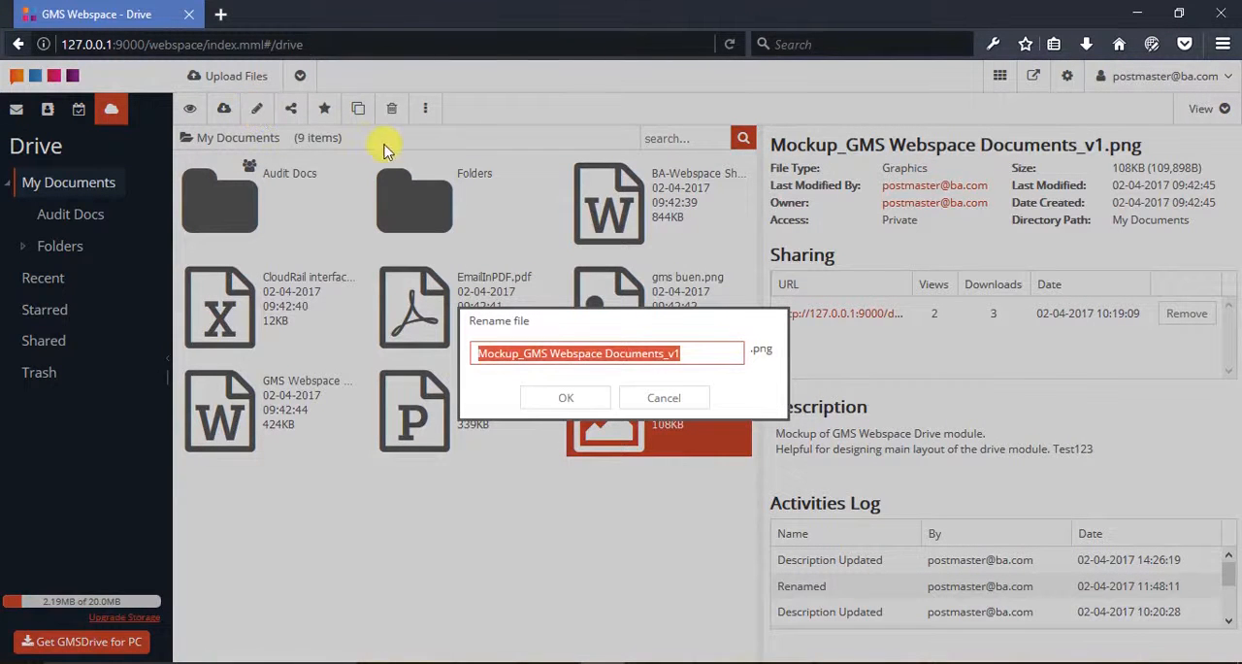
pyautogui.doubleClick(645, 355)
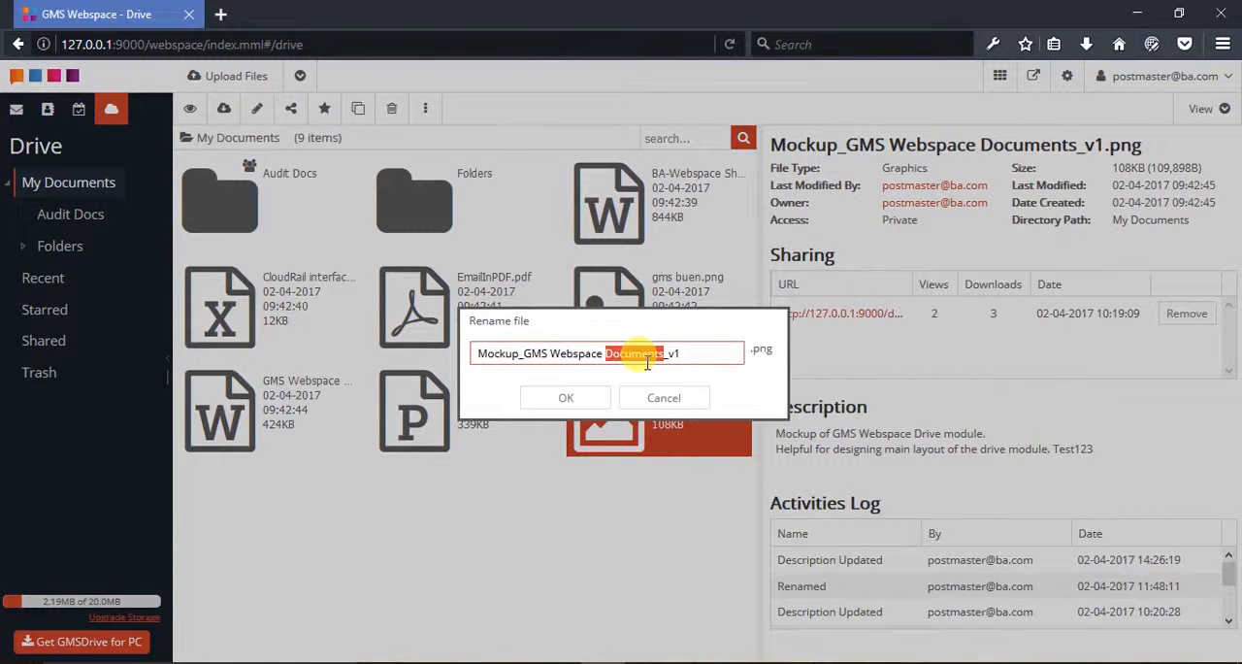
pyautogui.write('Drive')
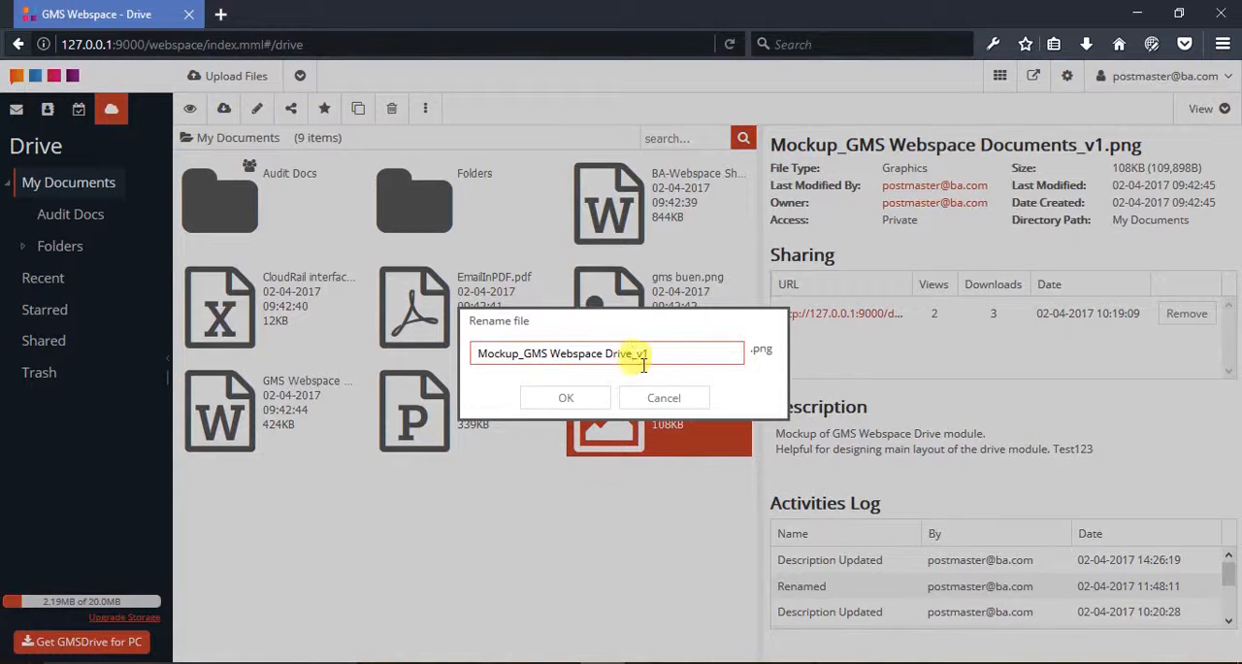
pyautogui.click(580, 397)
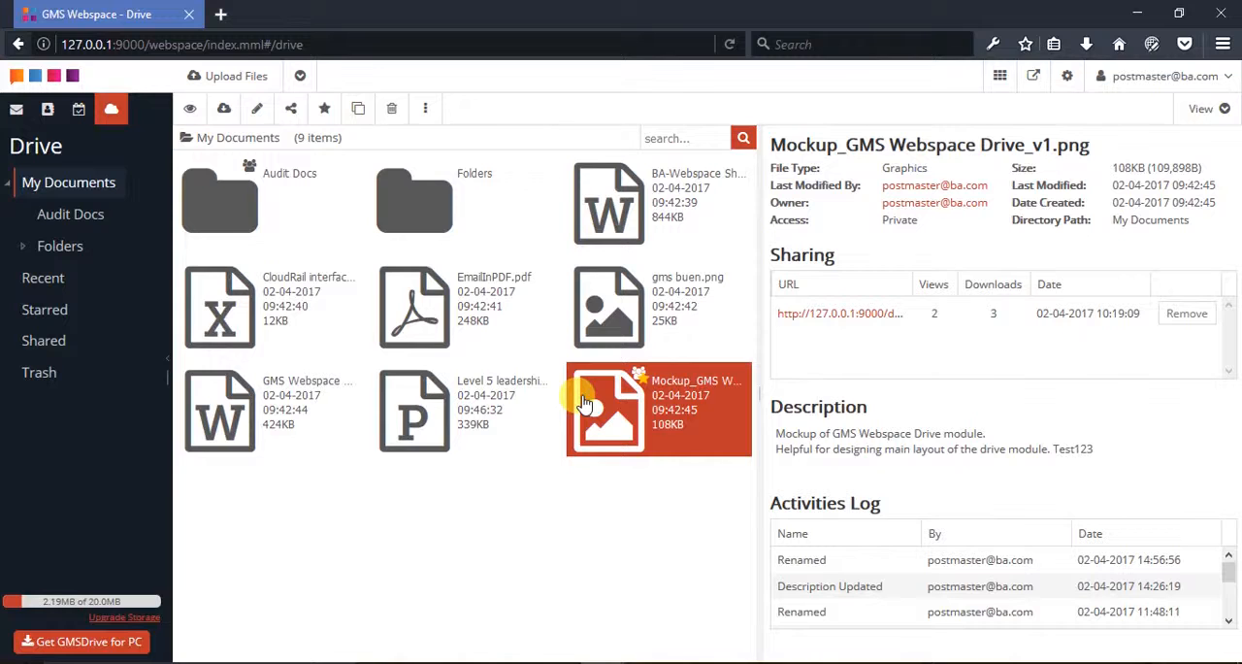
# Share Folders and BA-Webspace Sharing UI.docx together through a sharing URL, without enabling editing or a security key
pyautogui.click(427, 205)
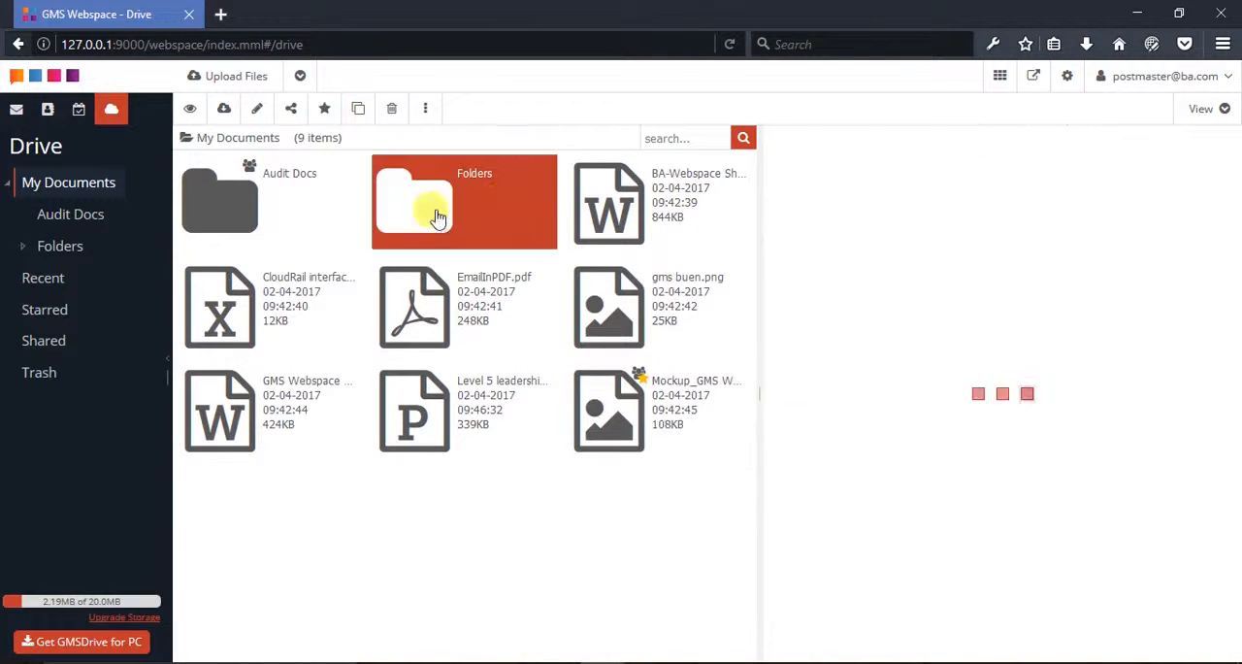
pyautogui.keyDown('ctrl'); pyautogui.click(612, 201); pyautogui.keyUp('ctrl')
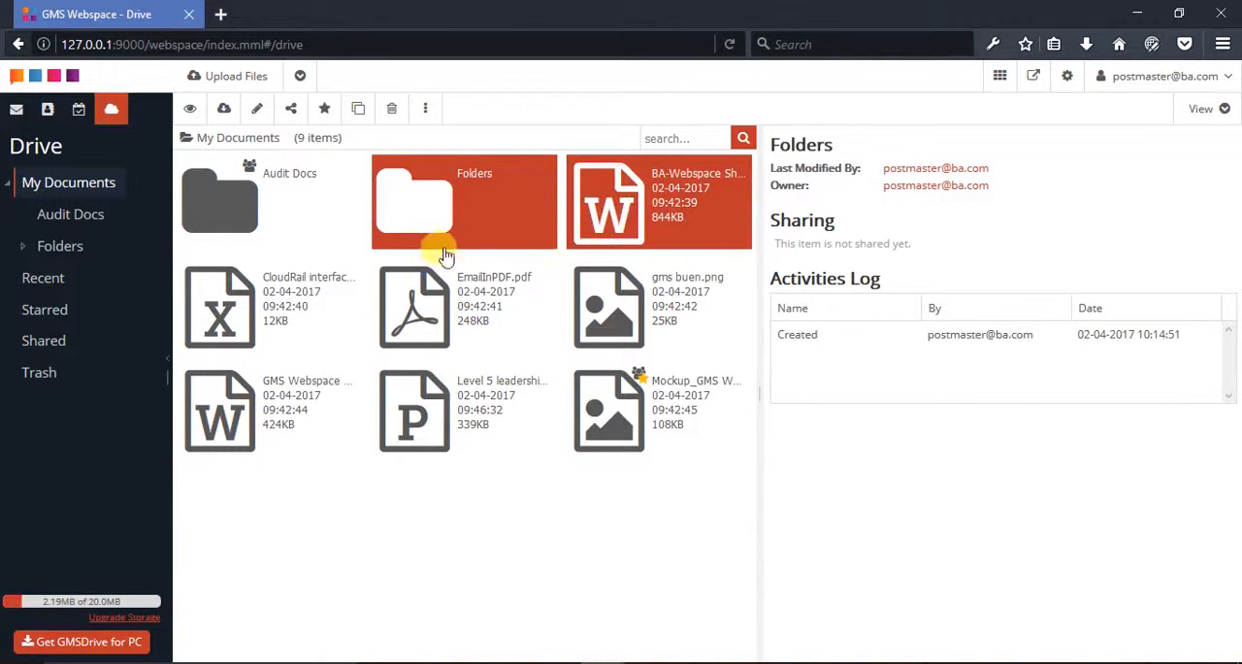
pyautogui.click(291, 111)
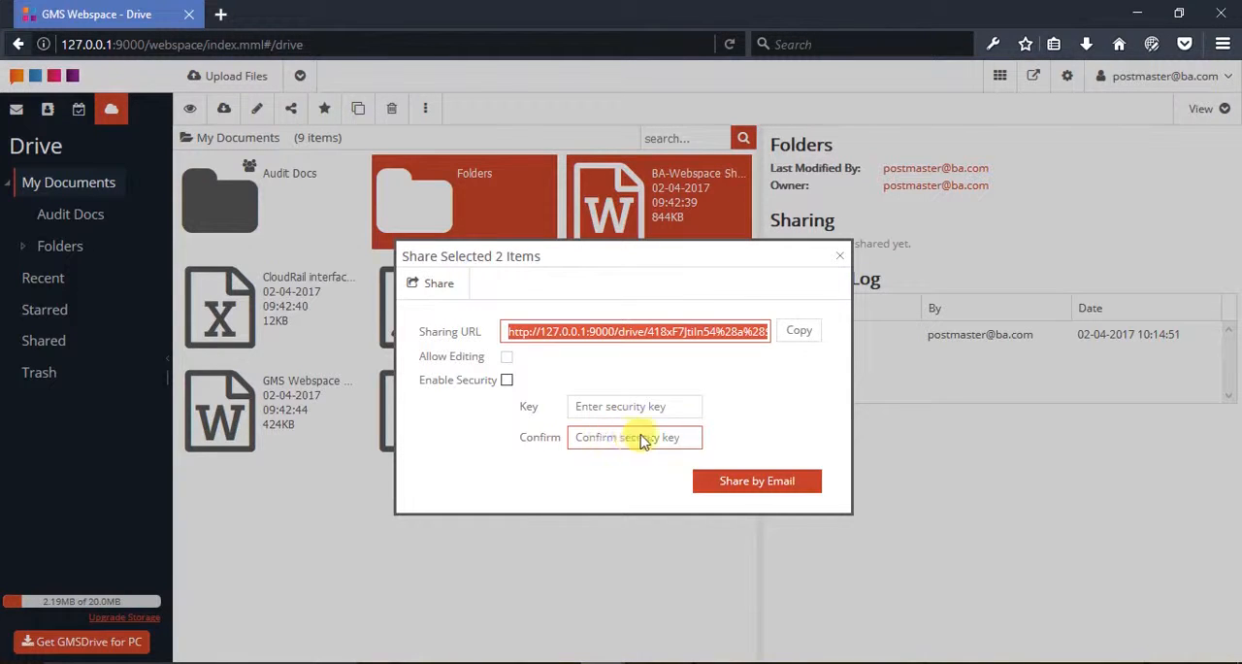
pyautogui.click(737, 476)
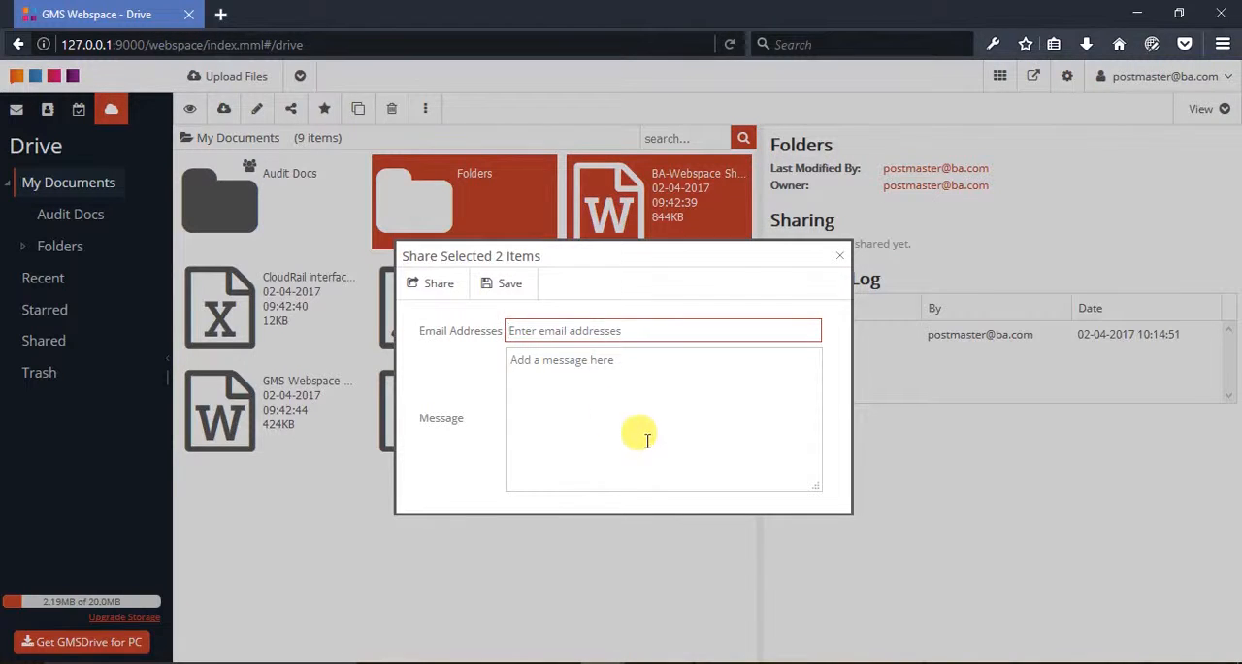
pyautogui.click(494, 297)
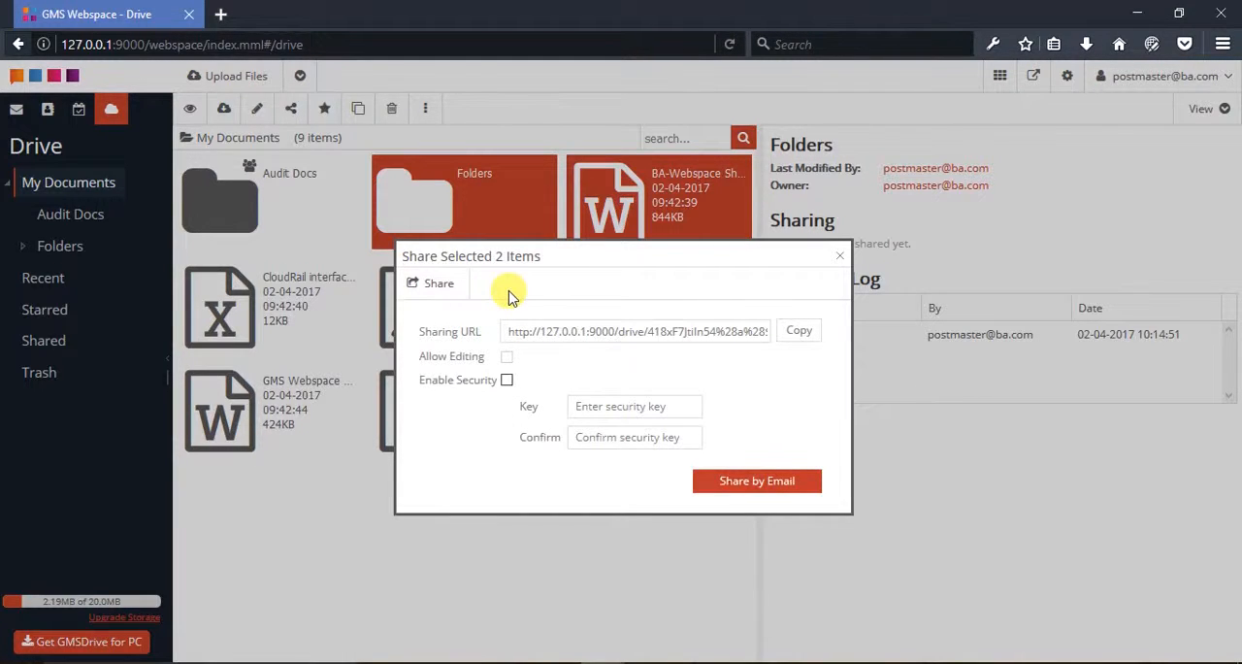
pyautogui.click(439, 283)
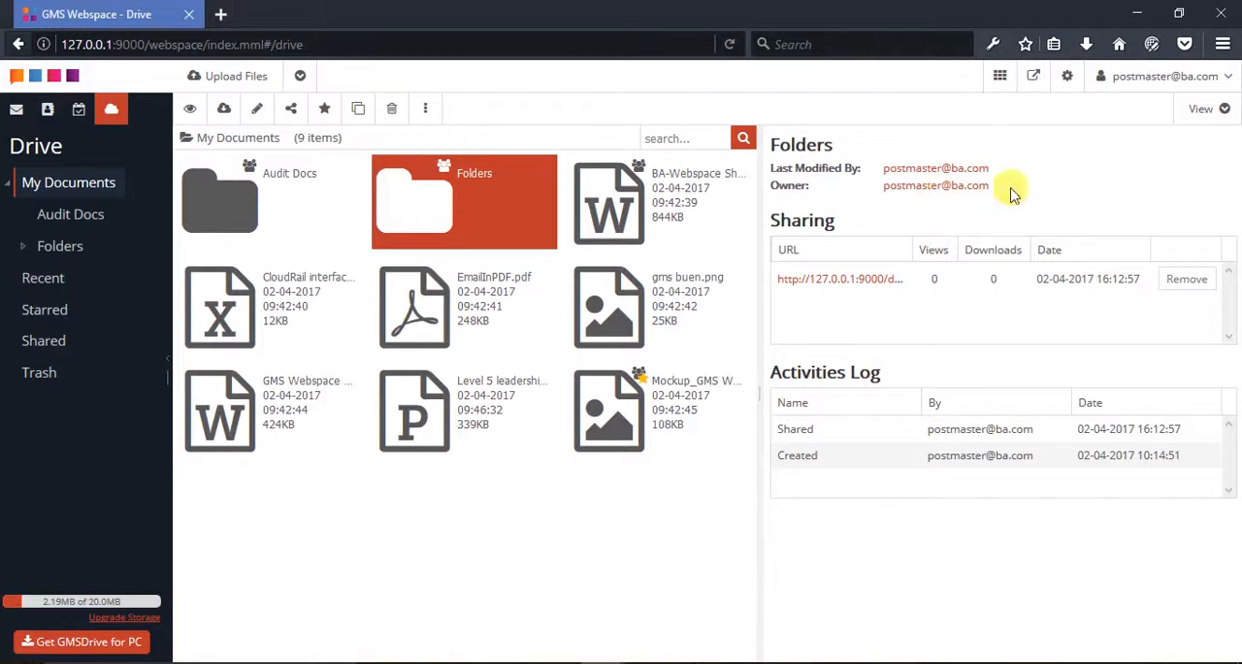
# Copy the sharing URL of Folders and open it in a separate Firefox window
pyautogui.rightClick(845, 283)
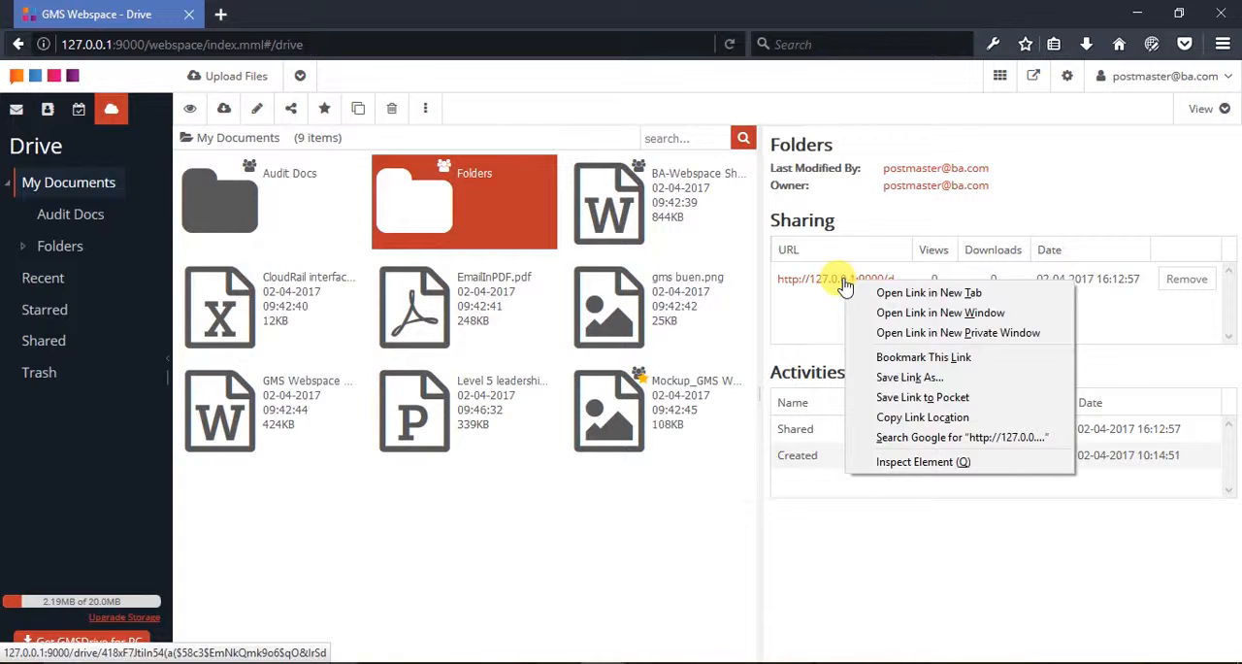
pyautogui.click(936, 417)
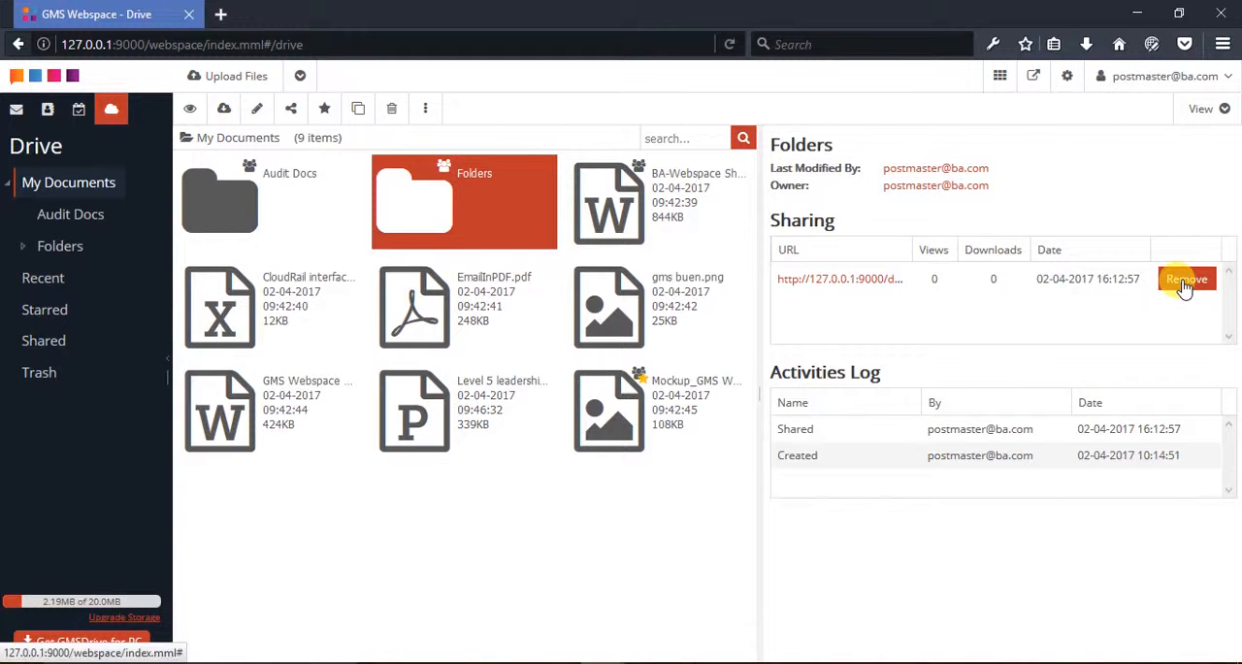
pyautogui.rightClick(837, 283)
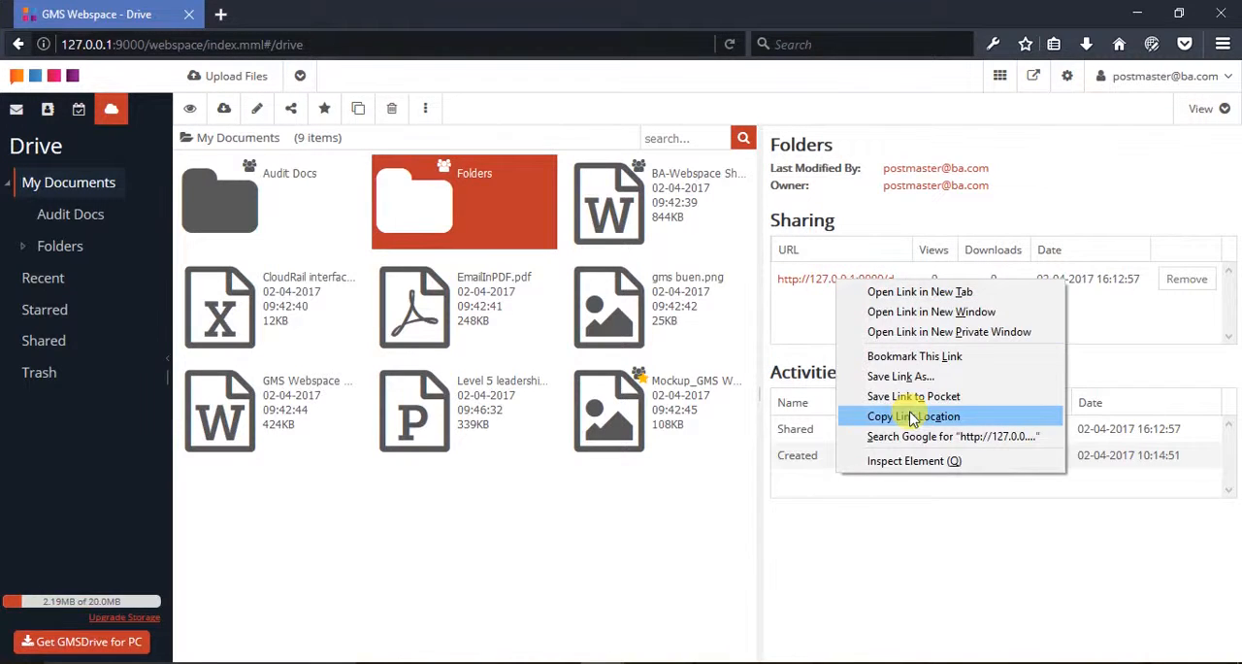
pyautogui.click(912, 418)
pyautogui.click(903, 662)
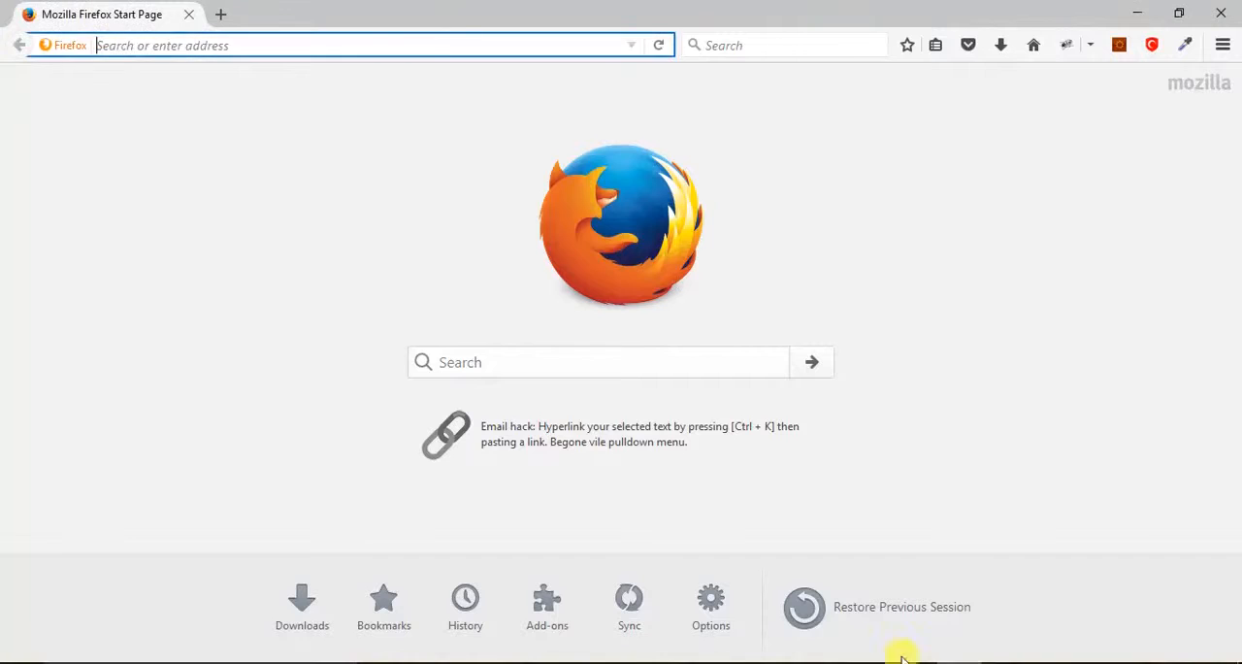
pyautogui.rightClick(436, 49)
pyautogui.click(494, 149)
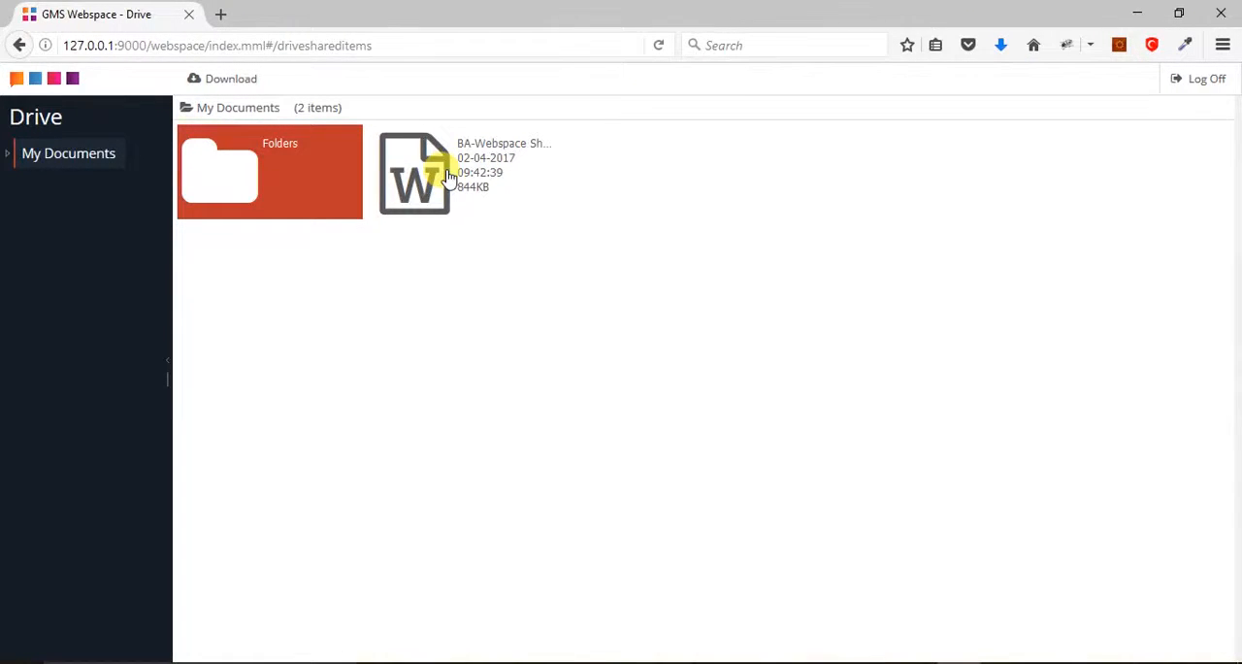
# Download 3rd Party integration.txt from the shared Folders directory, view it in Notepad and close it
pyautogui.doubleClick(296, 190)
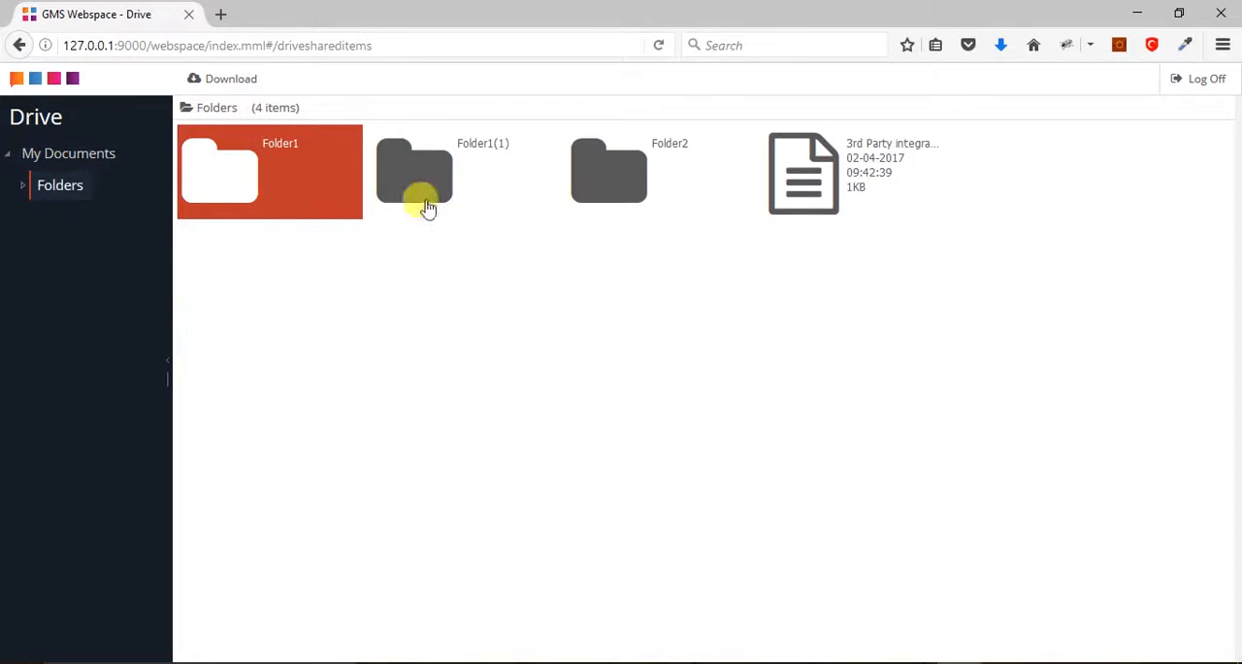
pyautogui.click(801, 200)
pyautogui.click(256, 87)
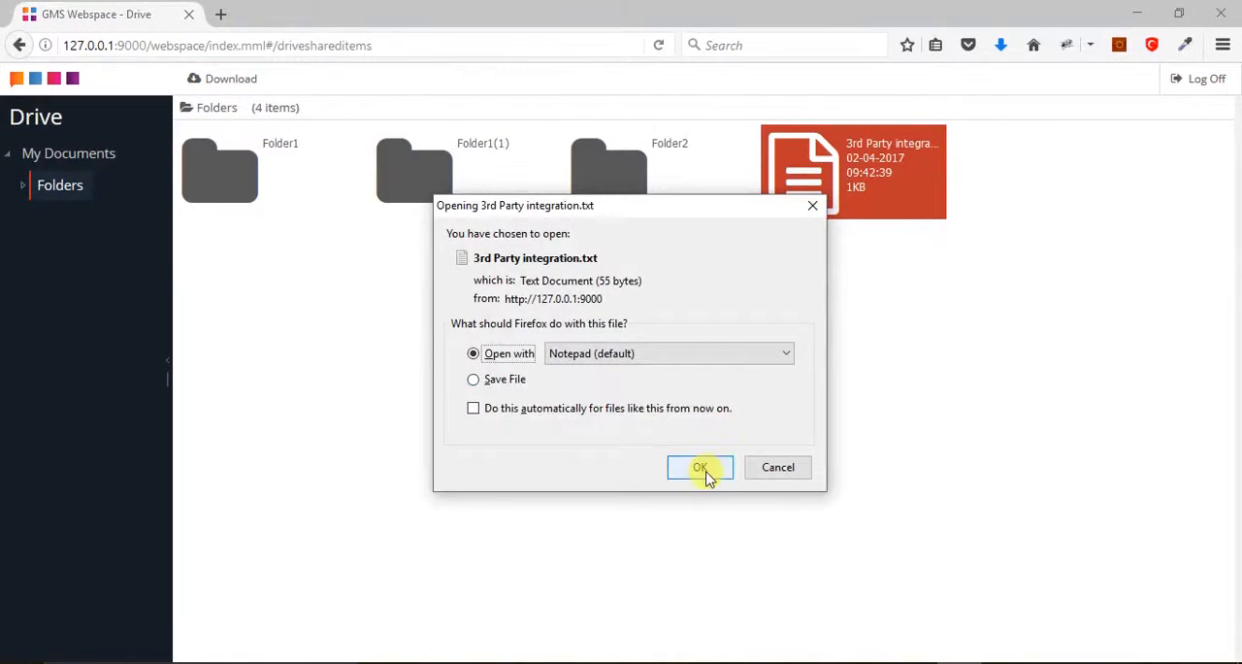
pyautogui.click(703, 469)
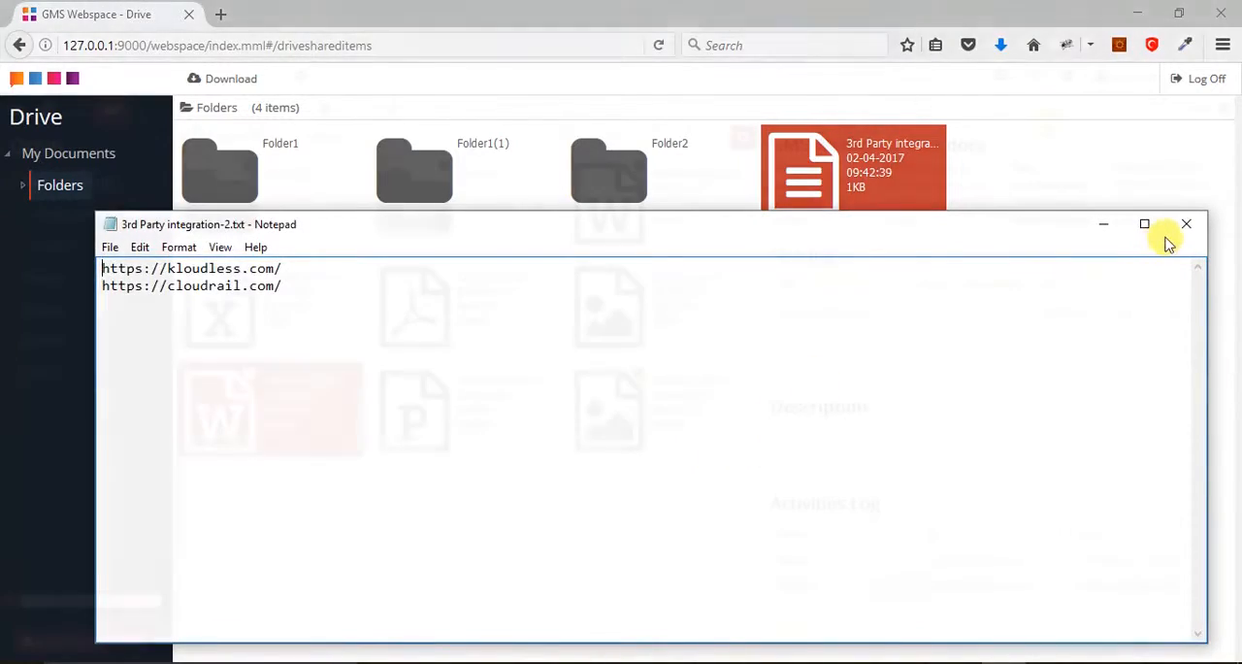
pyautogui.click(1186, 224)
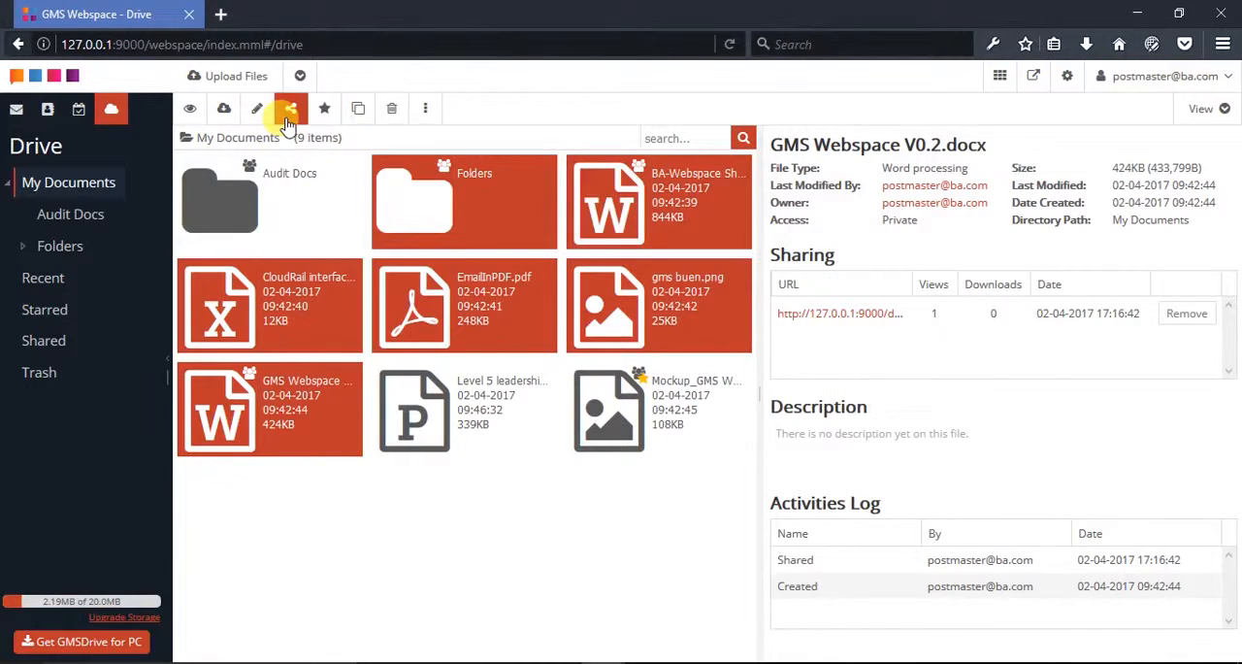
# Share the six selected items by email, entering the recipient's email address and the message "Please check."
pyautogui.click(287, 116)
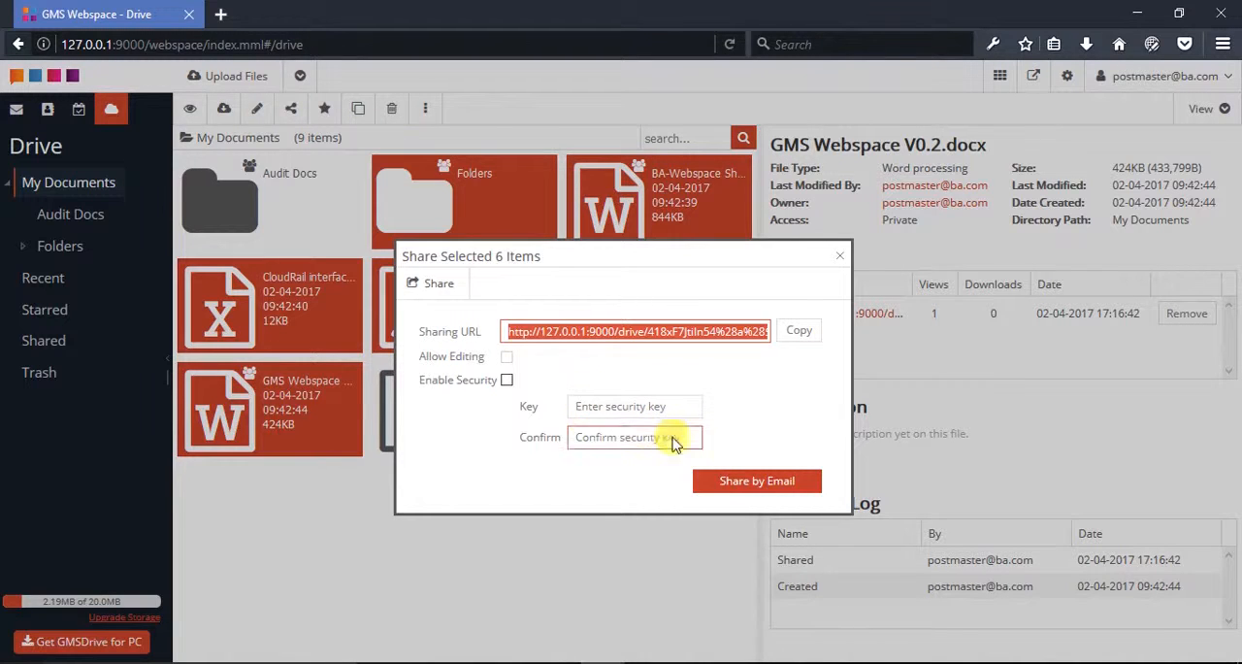
pyautogui.click(728, 482)
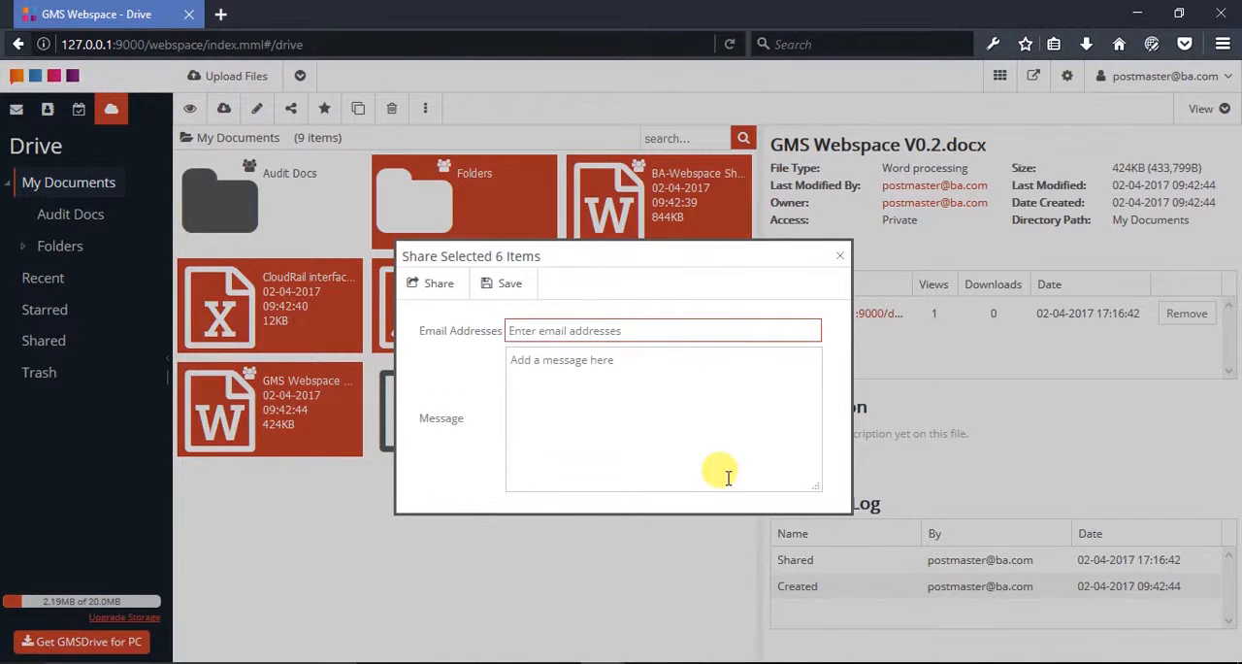
pyautogui.write('Jon')
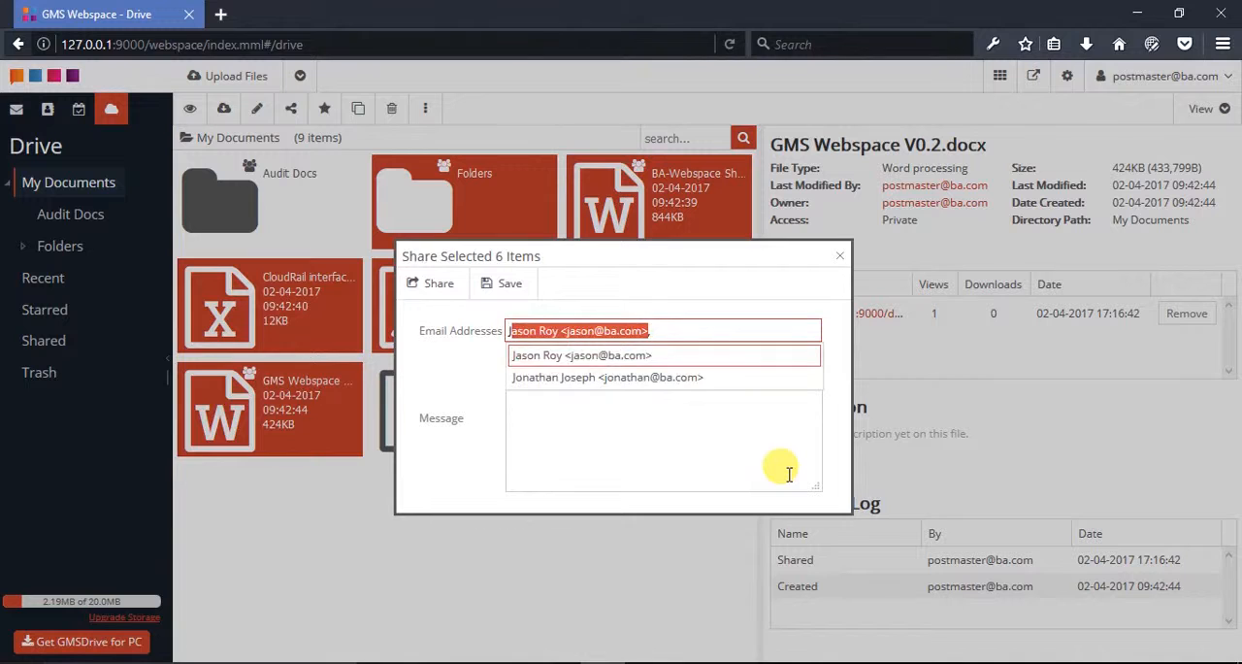
pyautogui.press('Return')
pyautogui.press('Tab')
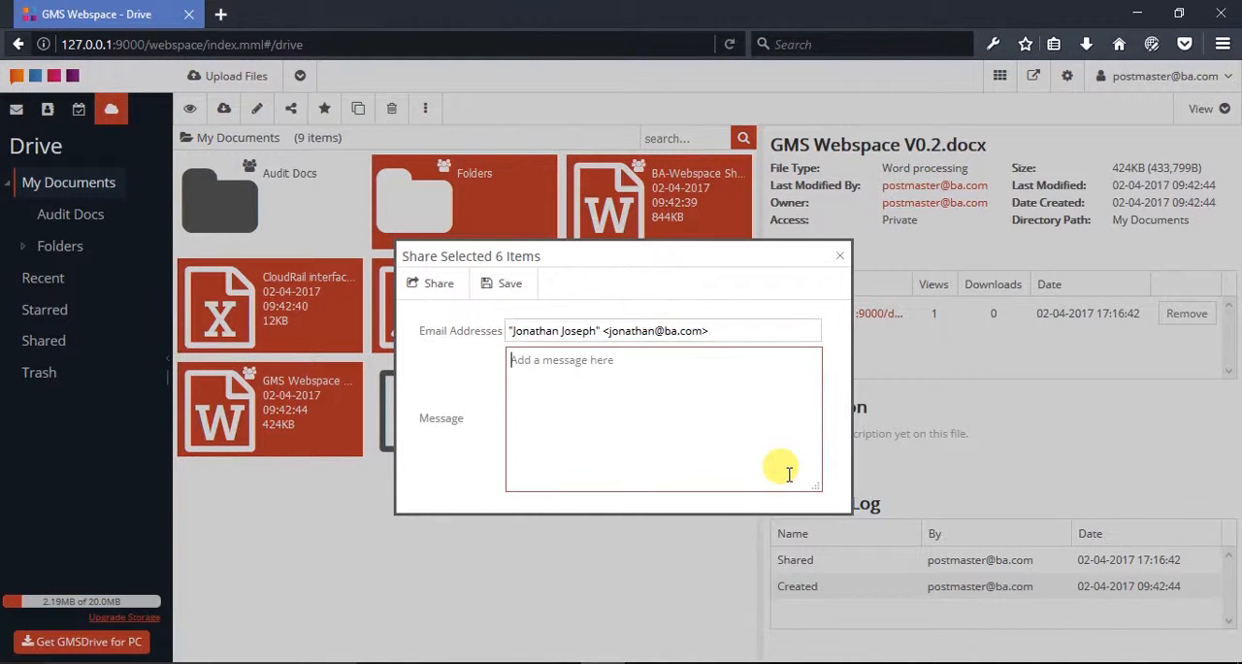
pyautogui.write('Please check.')
pyautogui.click(448, 304)
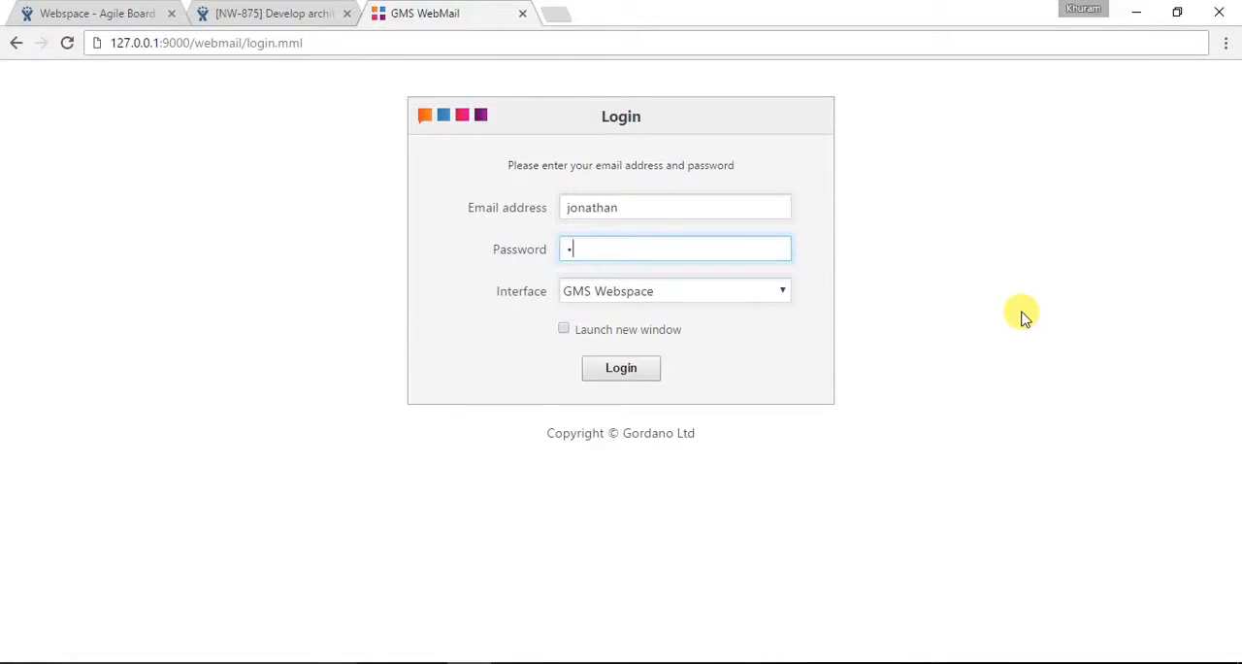
# Log in to the recipient's account in Chrome with the account password and open the shared items from the sharing email
pyautogui.write('********')
pyautogui.press('Return')
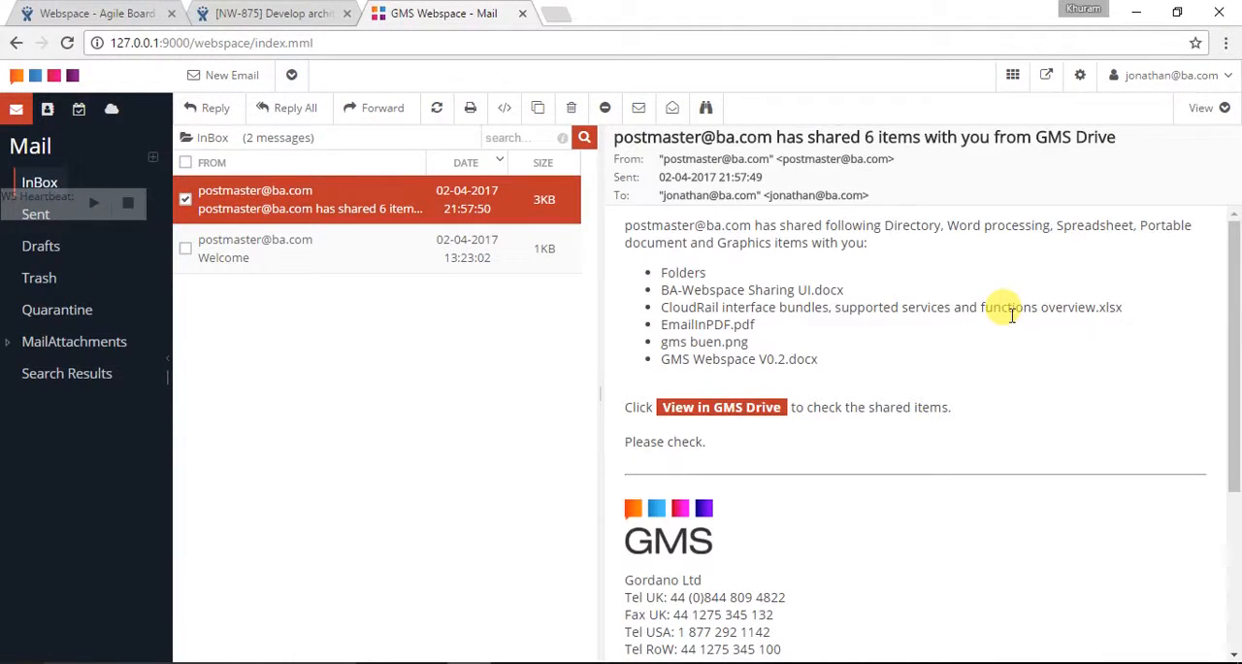
pyautogui.scroll(-3, 1009, 313)
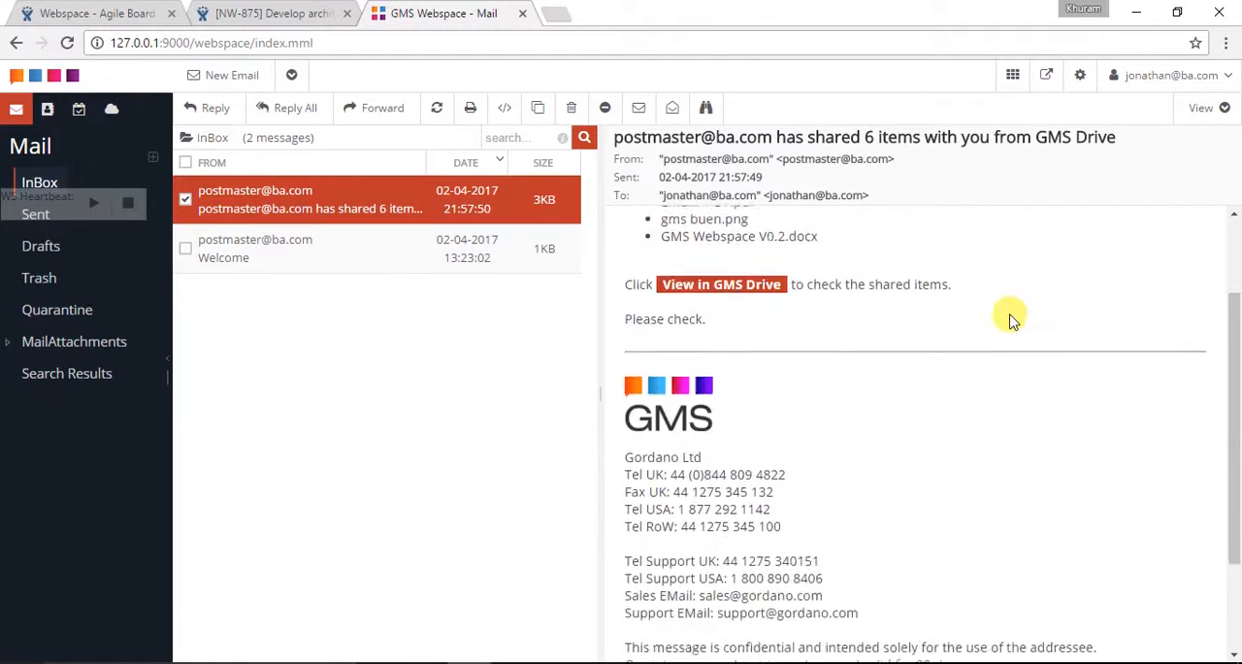
pyautogui.scroll(3, 1012, 320)
pyautogui.scroll(1, 1009, 320)
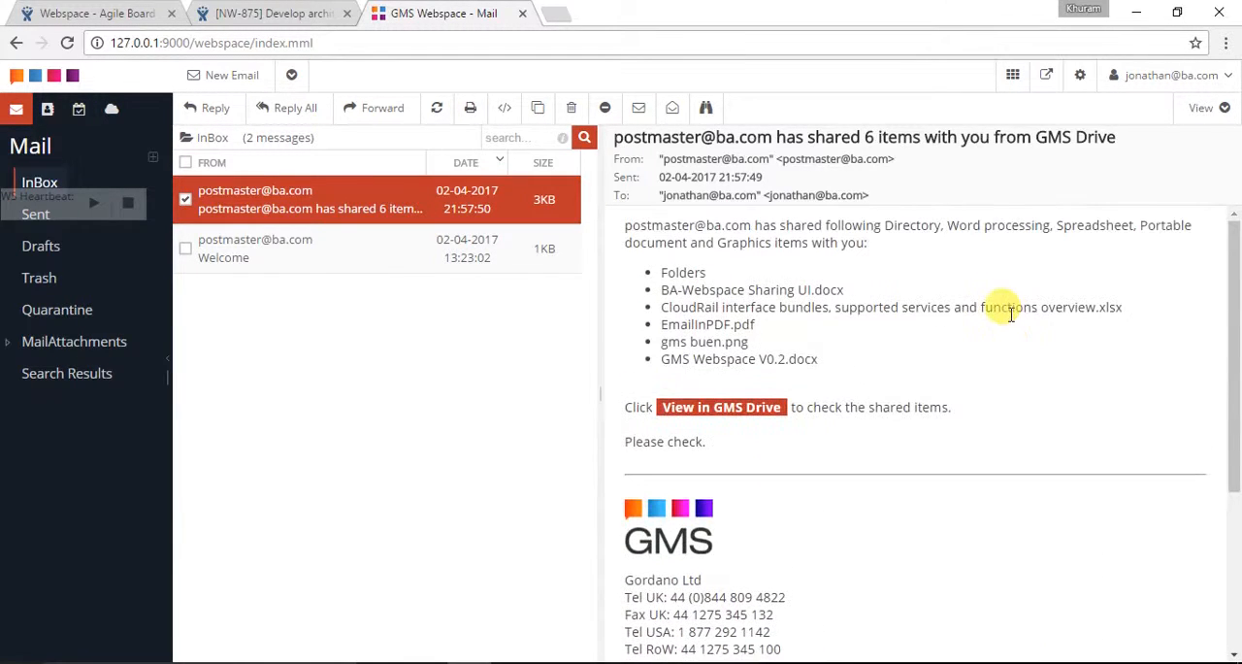
pyautogui.click(727, 409)
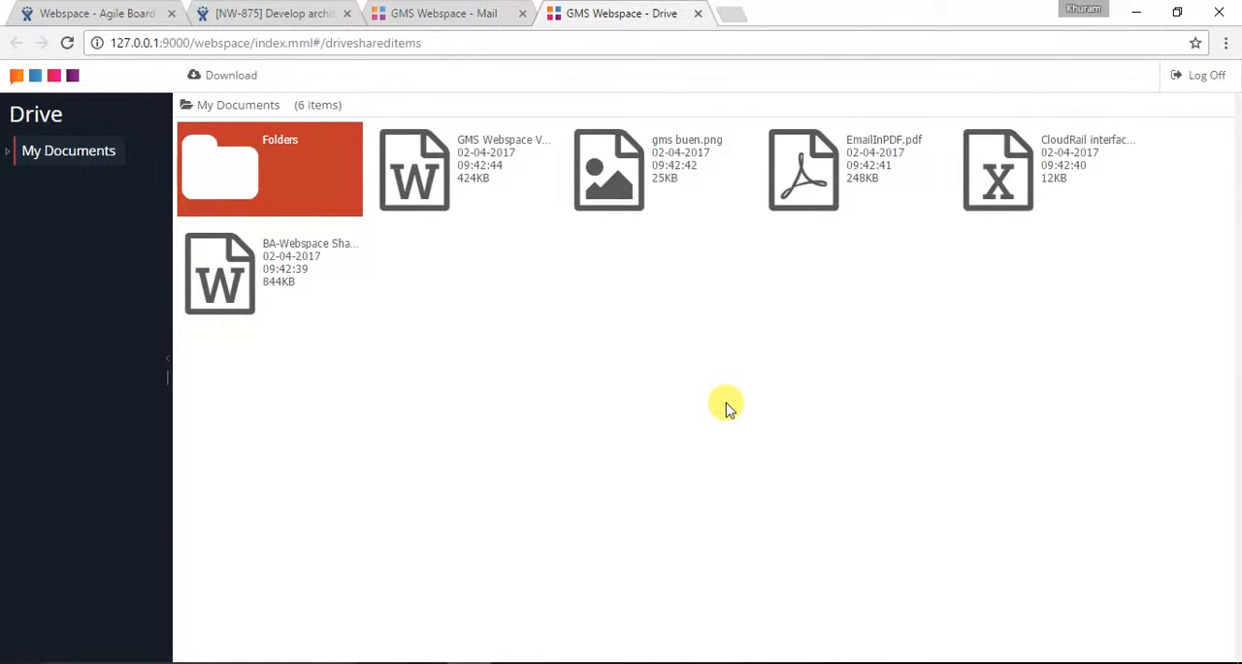
# Download gms buen.png from the shared items to the TestDocuments folder, view the image and close it
pyautogui.doubleClick(239, 191)
pyautogui.click(58, 162)
pyautogui.click(587, 206)
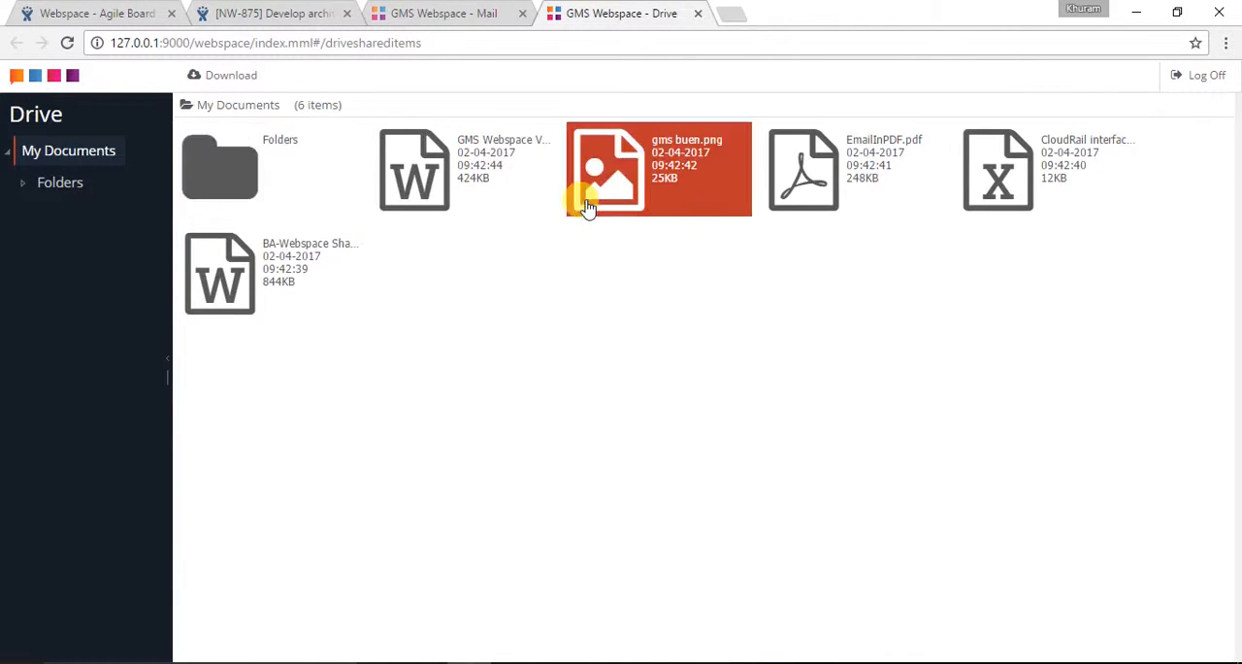
pyautogui.click(250, 75)
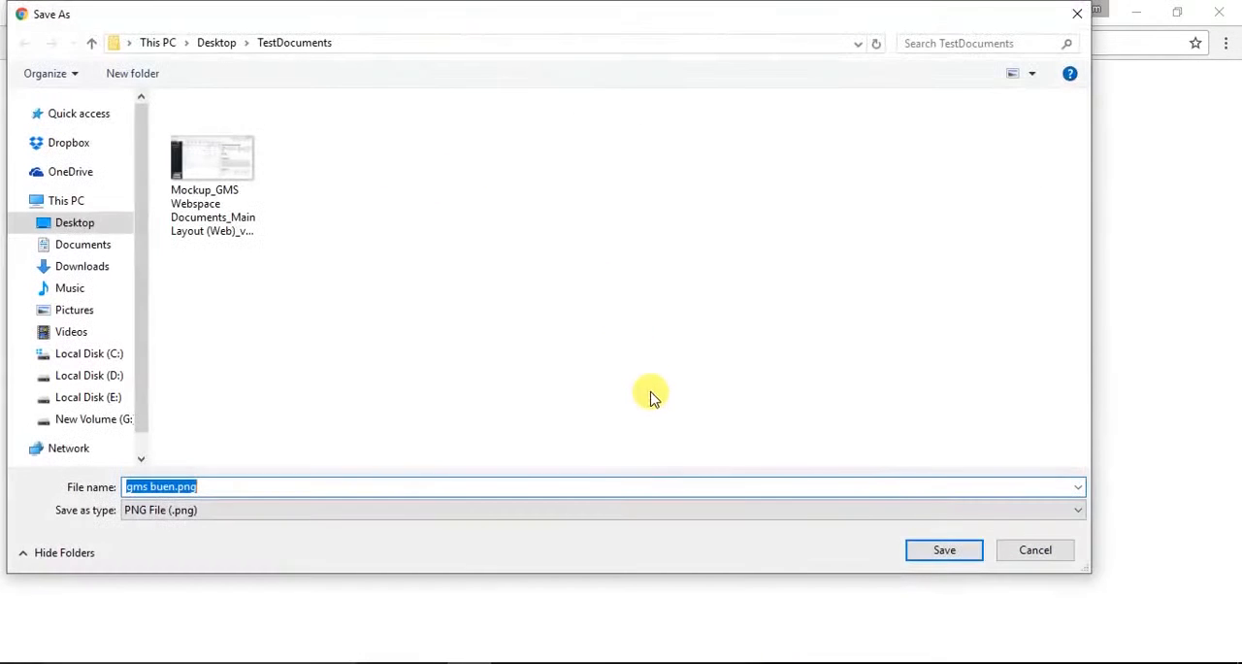
pyautogui.click(943, 549)
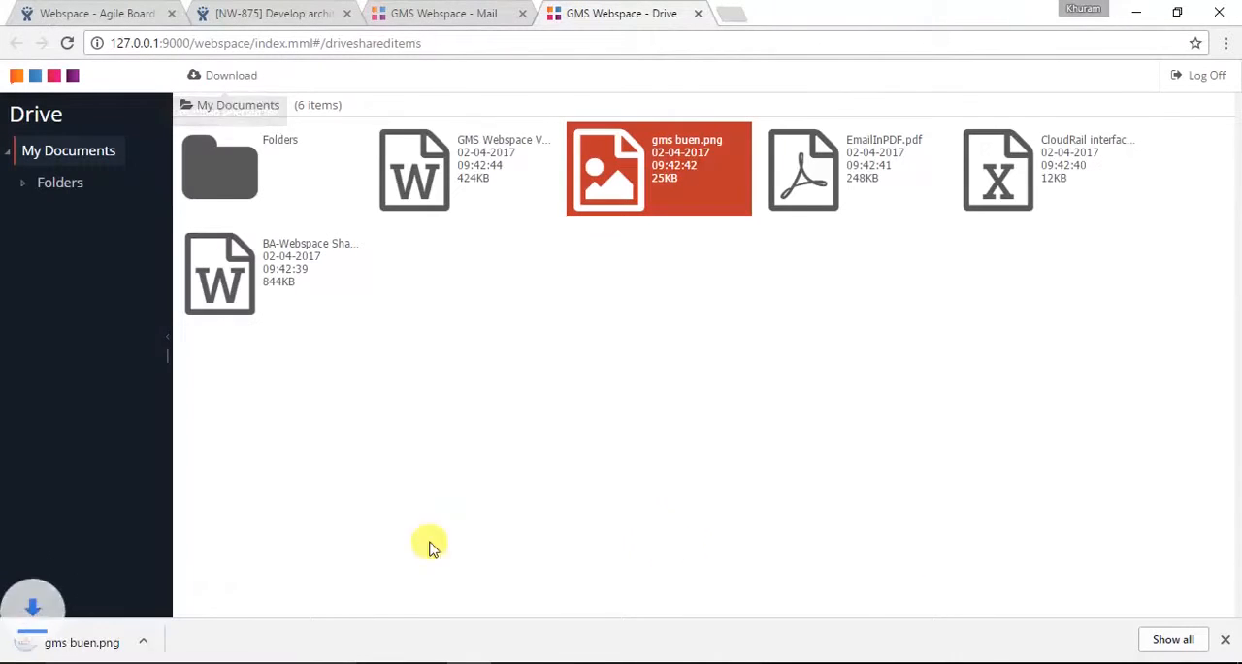
pyautogui.click(97, 640)
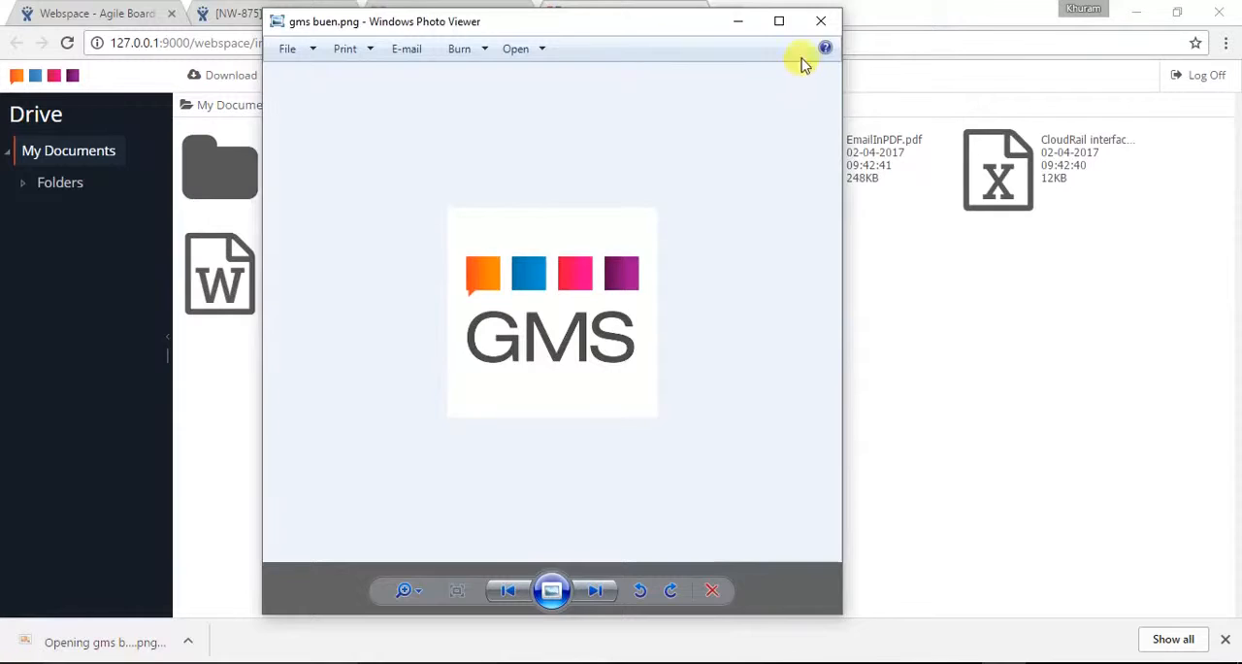
pyautogui.click(821, 21)
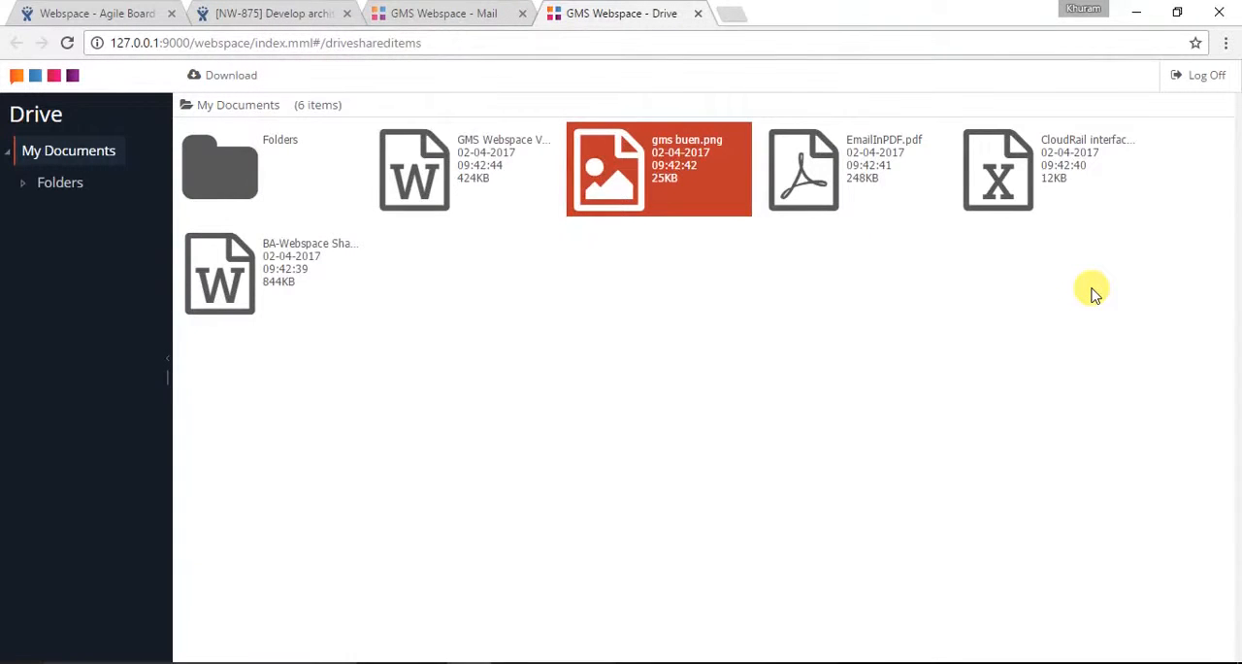
# Log off from the shared items and open the Welcome message in the recipient's inbox
pyautogui.click(1193, 87)
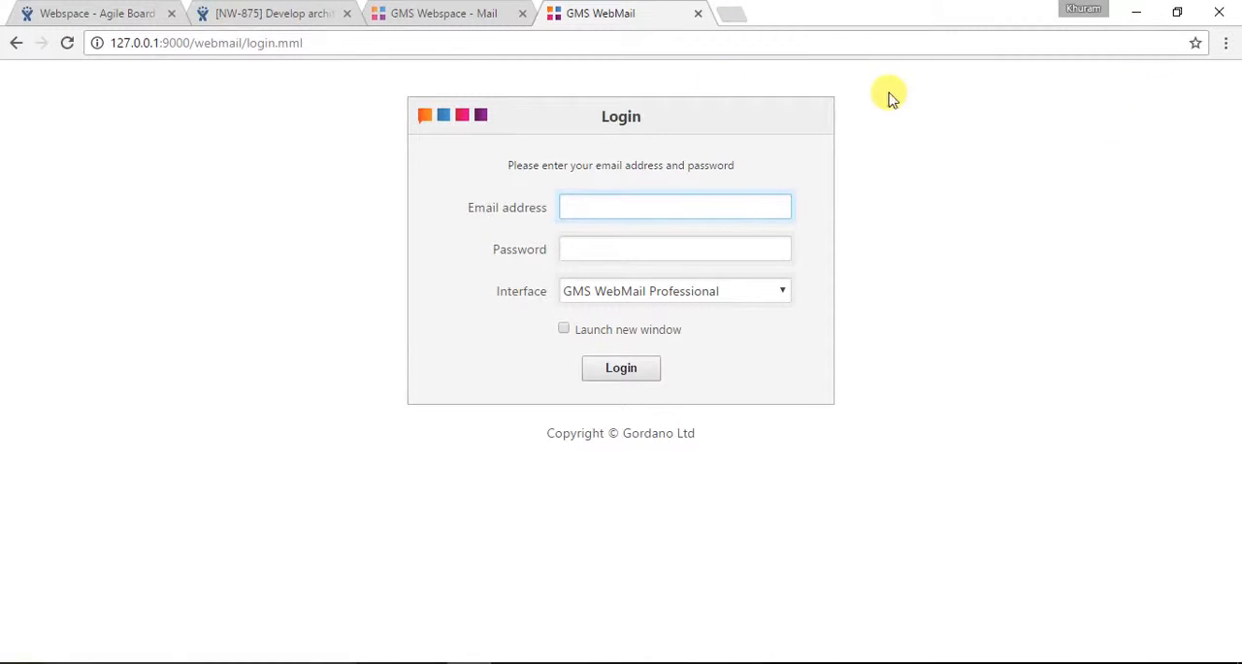
pyautogui.click(441, 14)
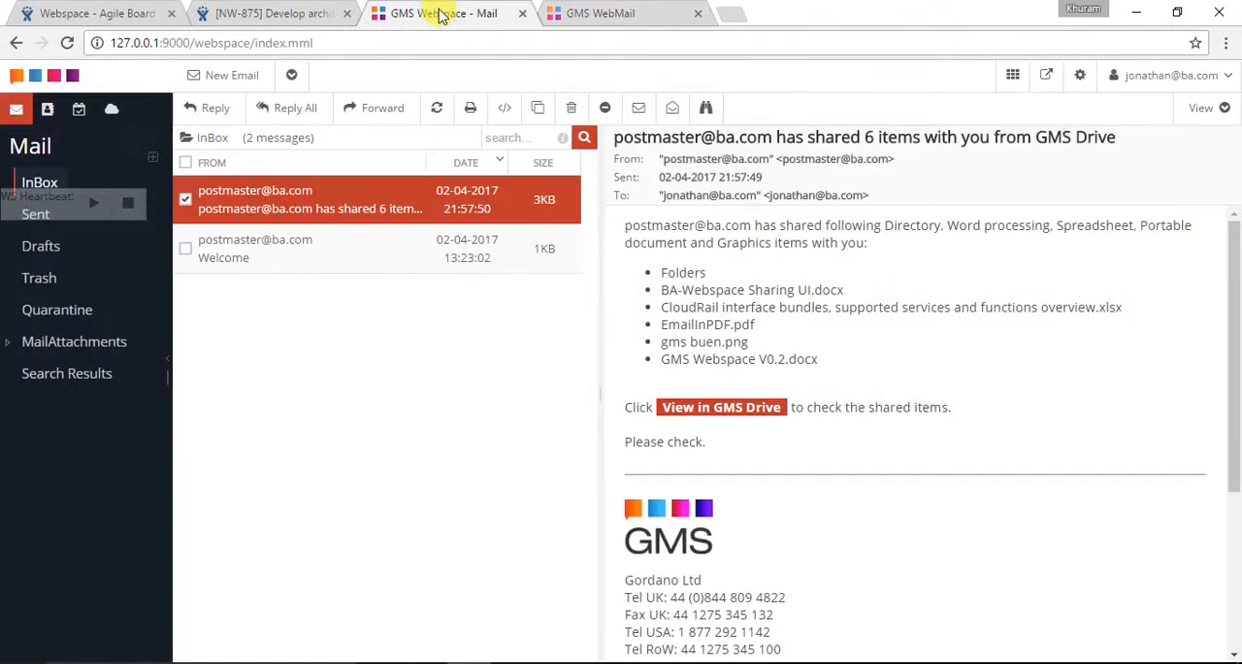
pyautogui.click(304, 262)
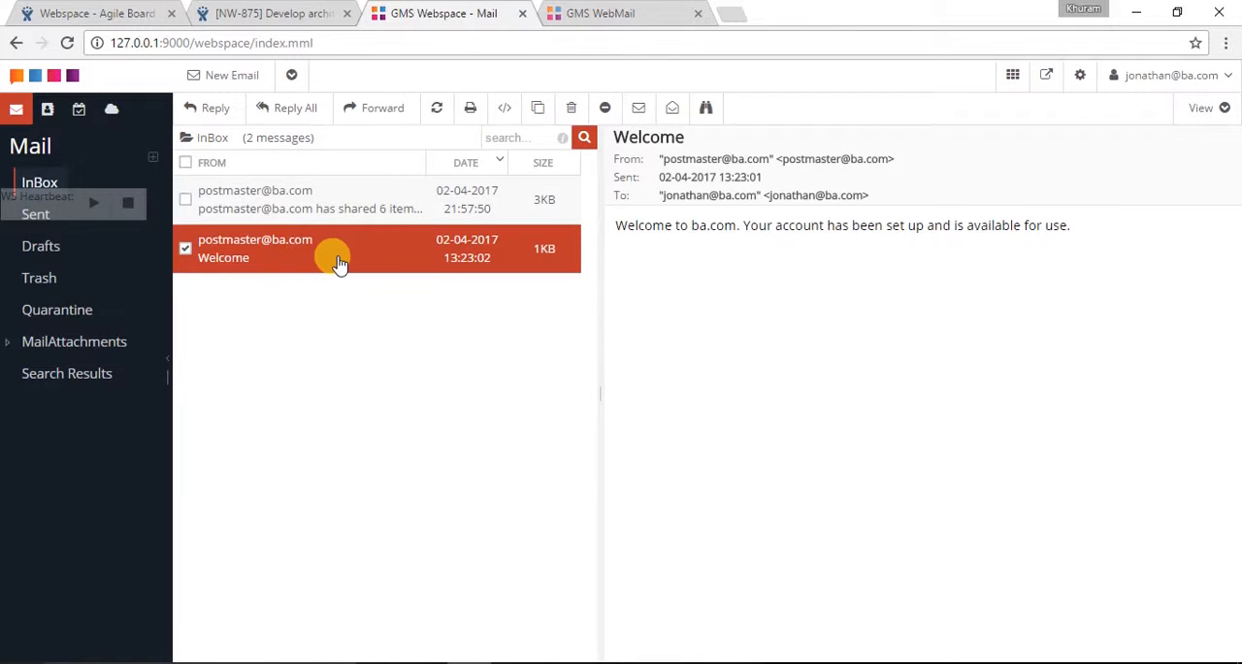
# Review the Shared and Starred items and the details of Mockup_GMS Webspace Drive_v1.png in the sender's Drive in Firefox, and log off
pyautogui.hotkey('alt', 'Tab')
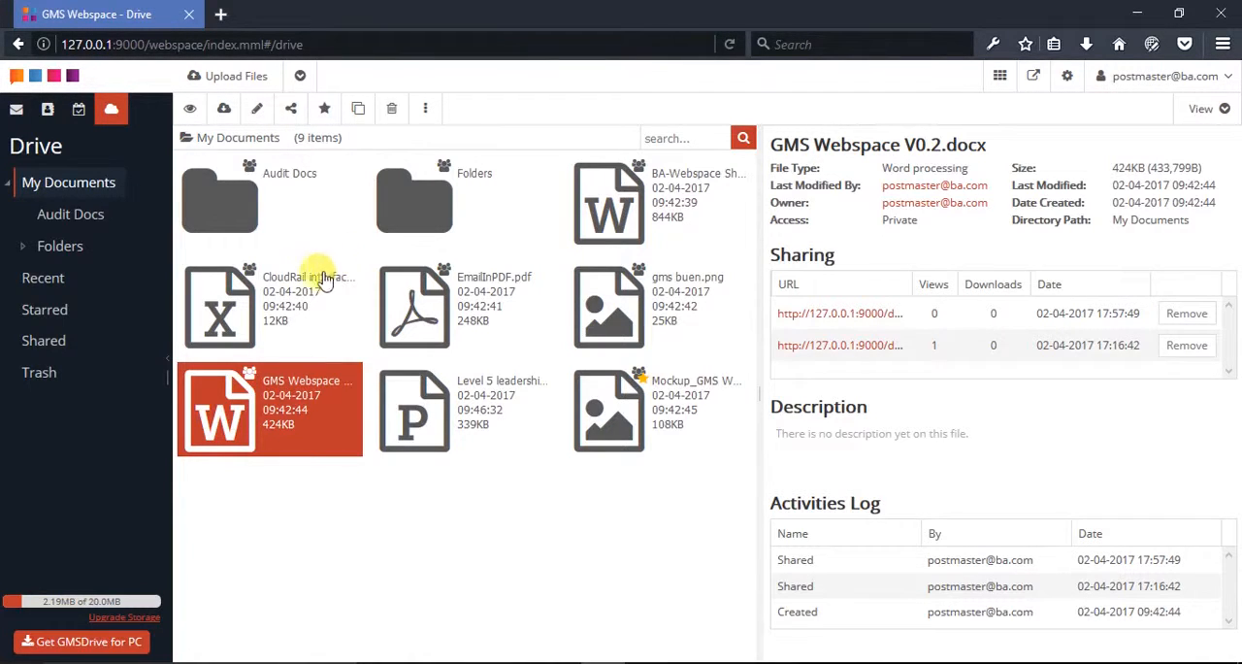
pyautogui.click(43, 340)
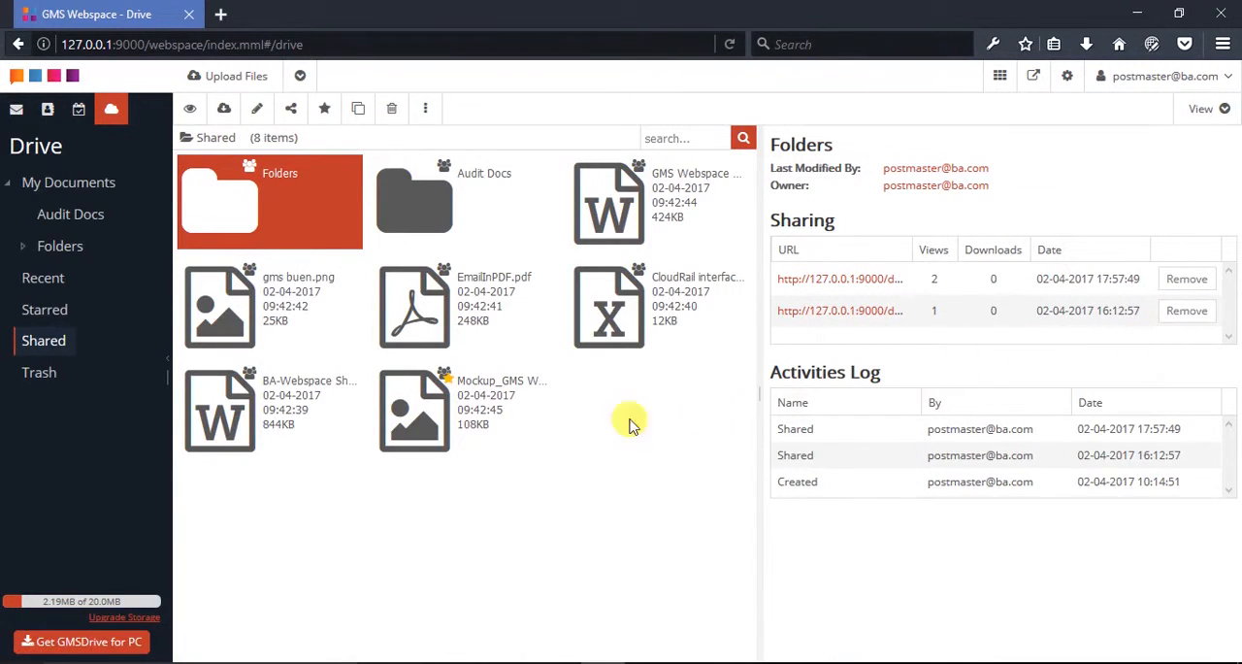
pyautogui.click(55, 317)
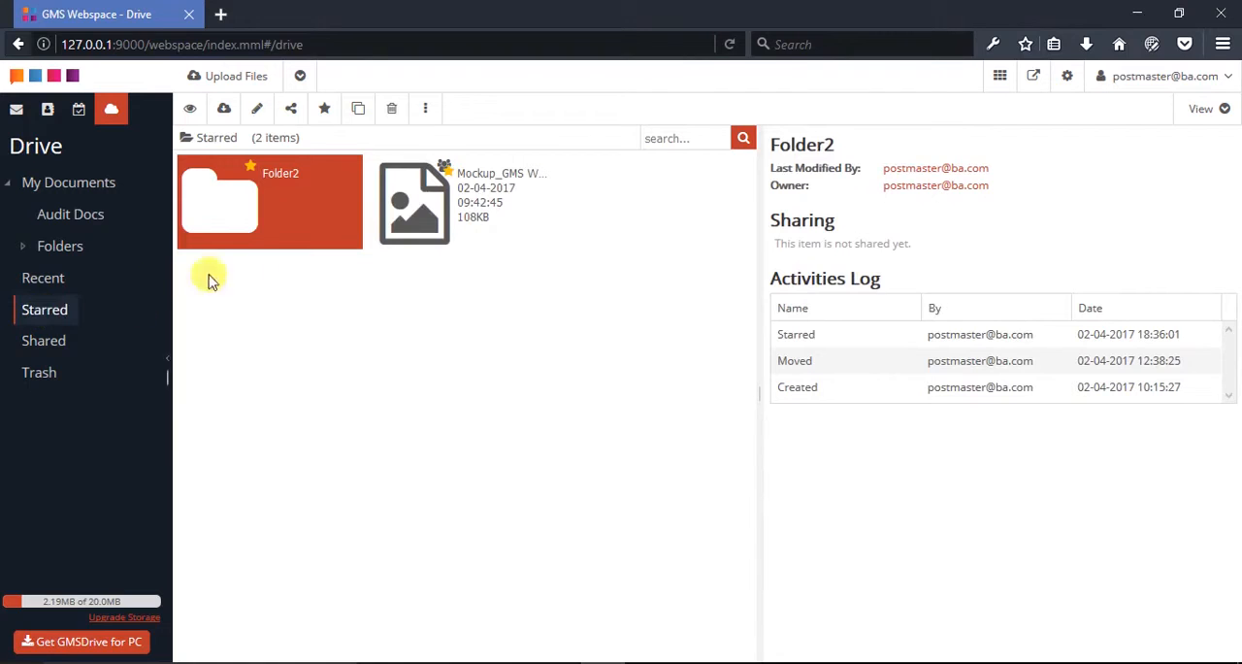
pyautogui.click(434, 231)
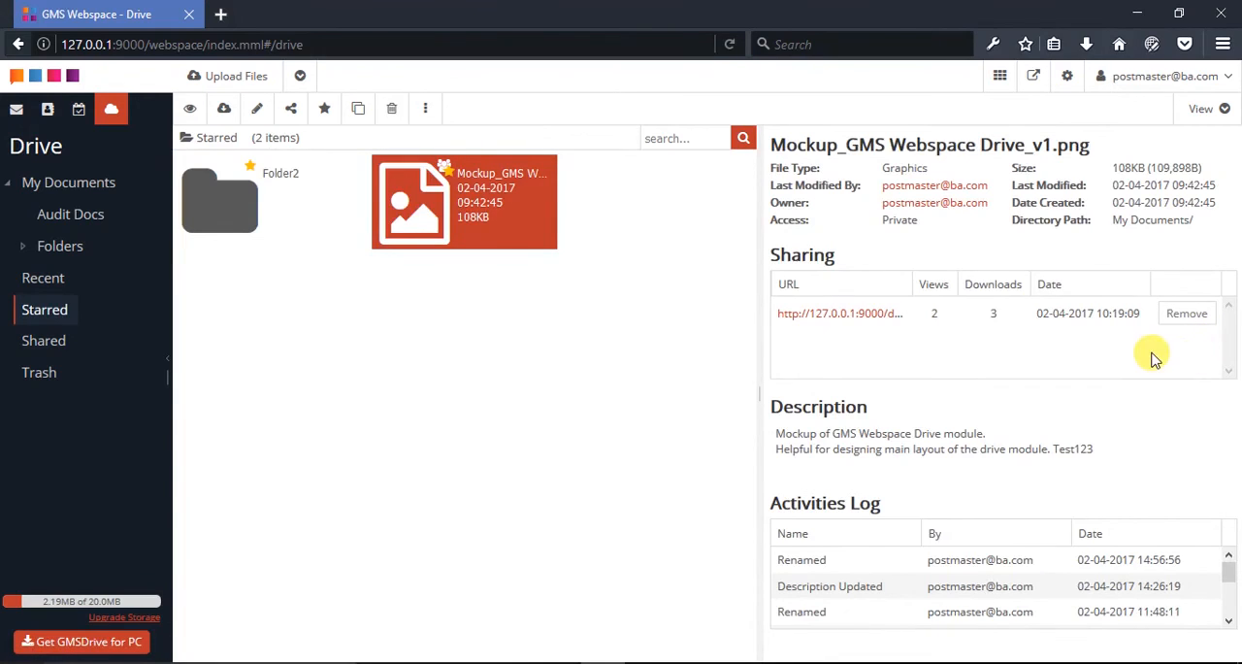
pyautogui.click(1110, 89)
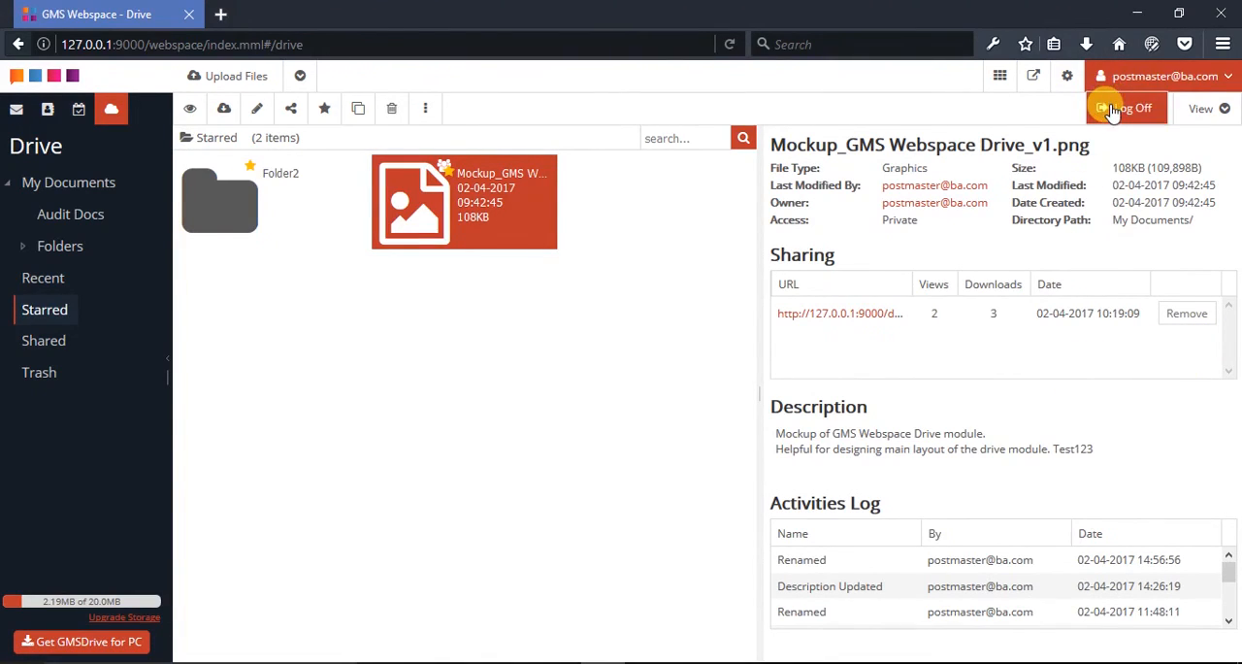
pyautogui.click(1125, 109)
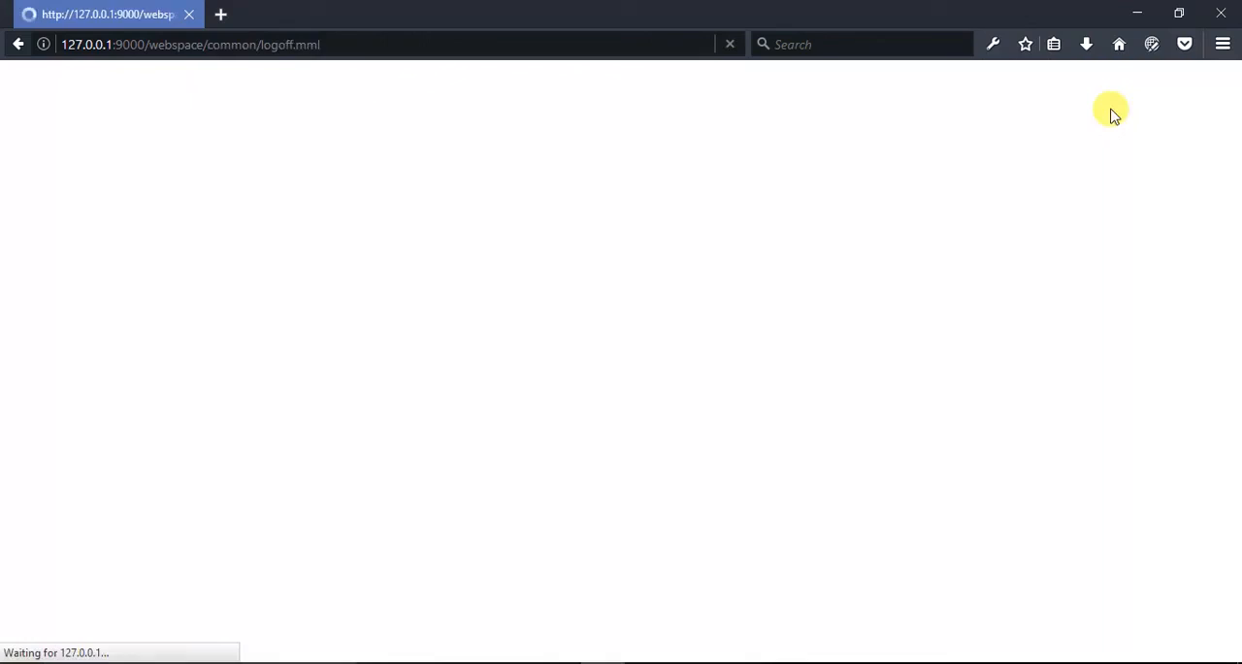